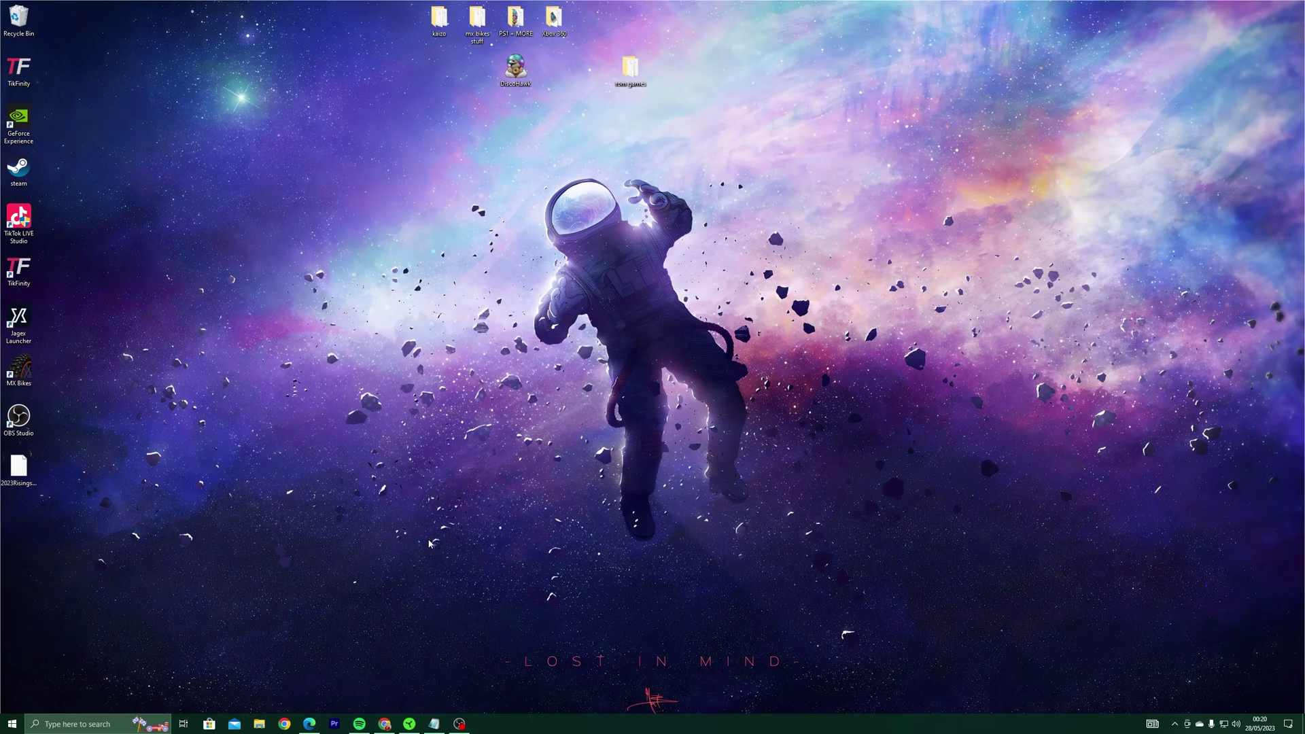
# Step: Download painted.zip from the MX Bikes Downloads page in Chrome
pyautogui.click(384, 723)
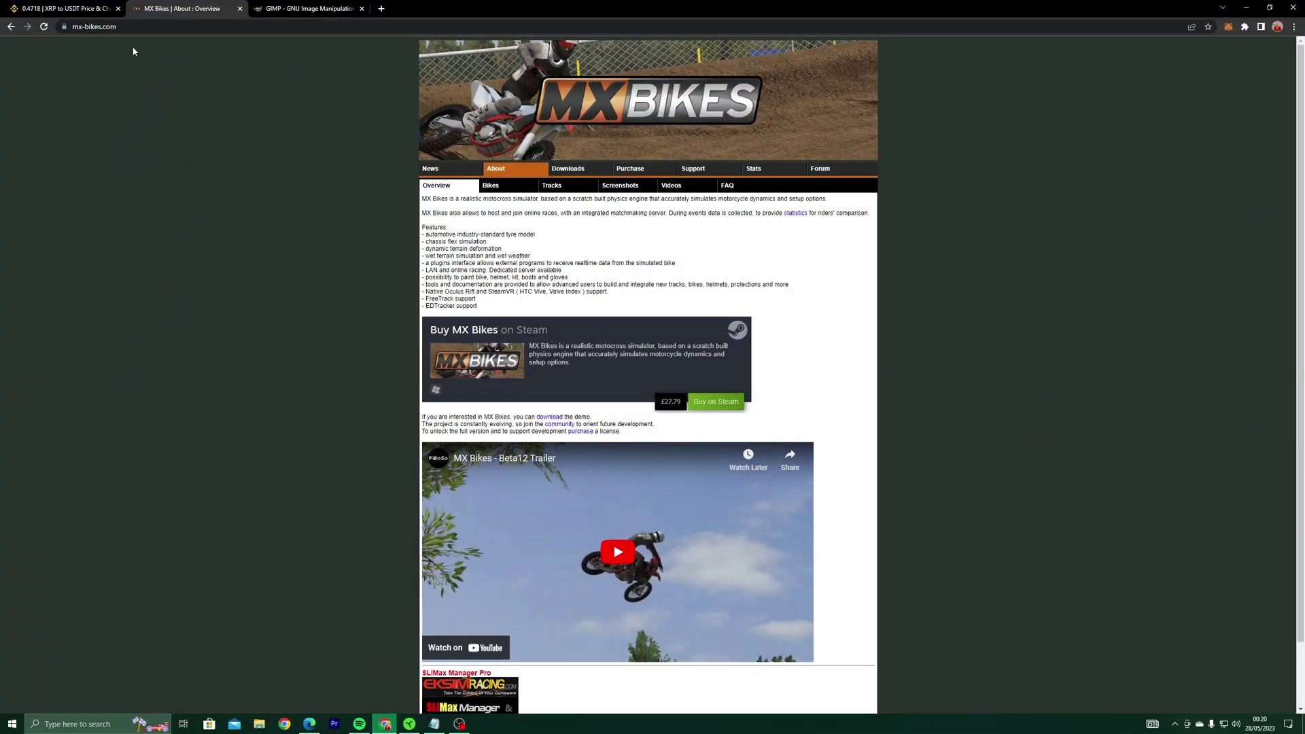
pyautogui.click(121, 29)
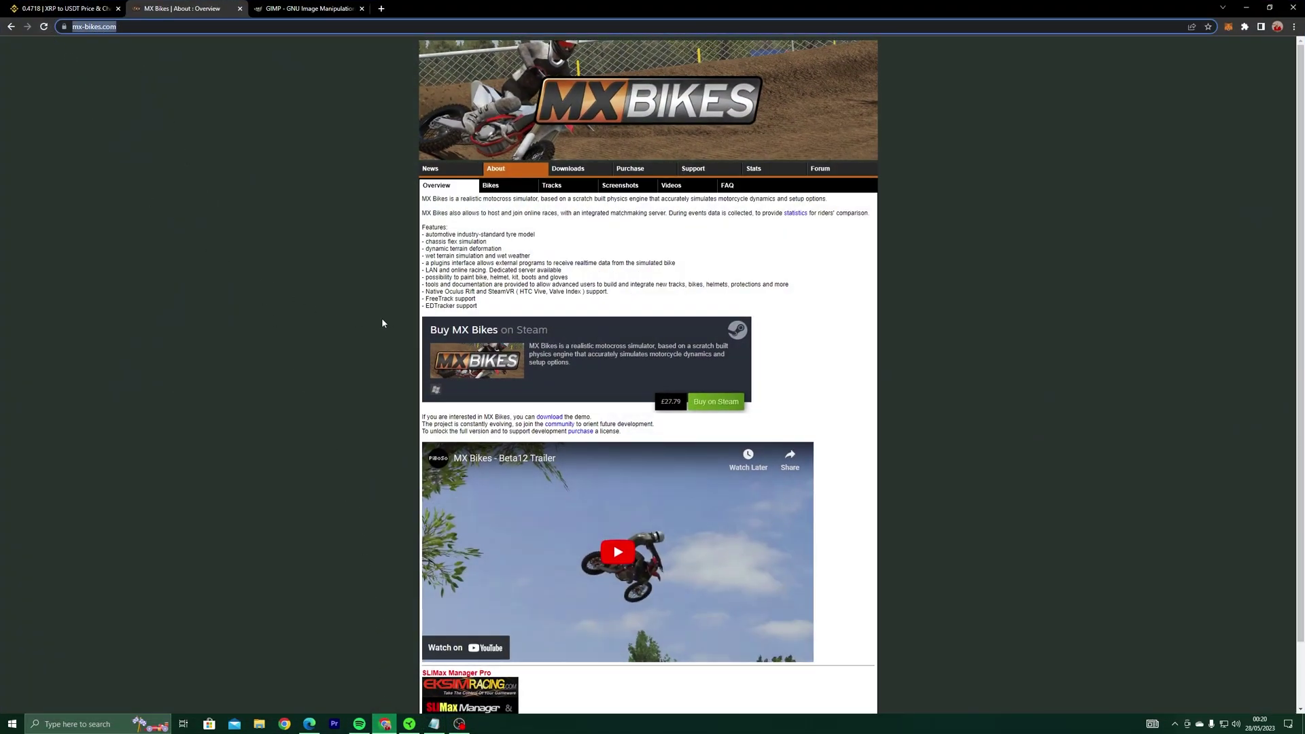
pyautogui.click(575, 169)
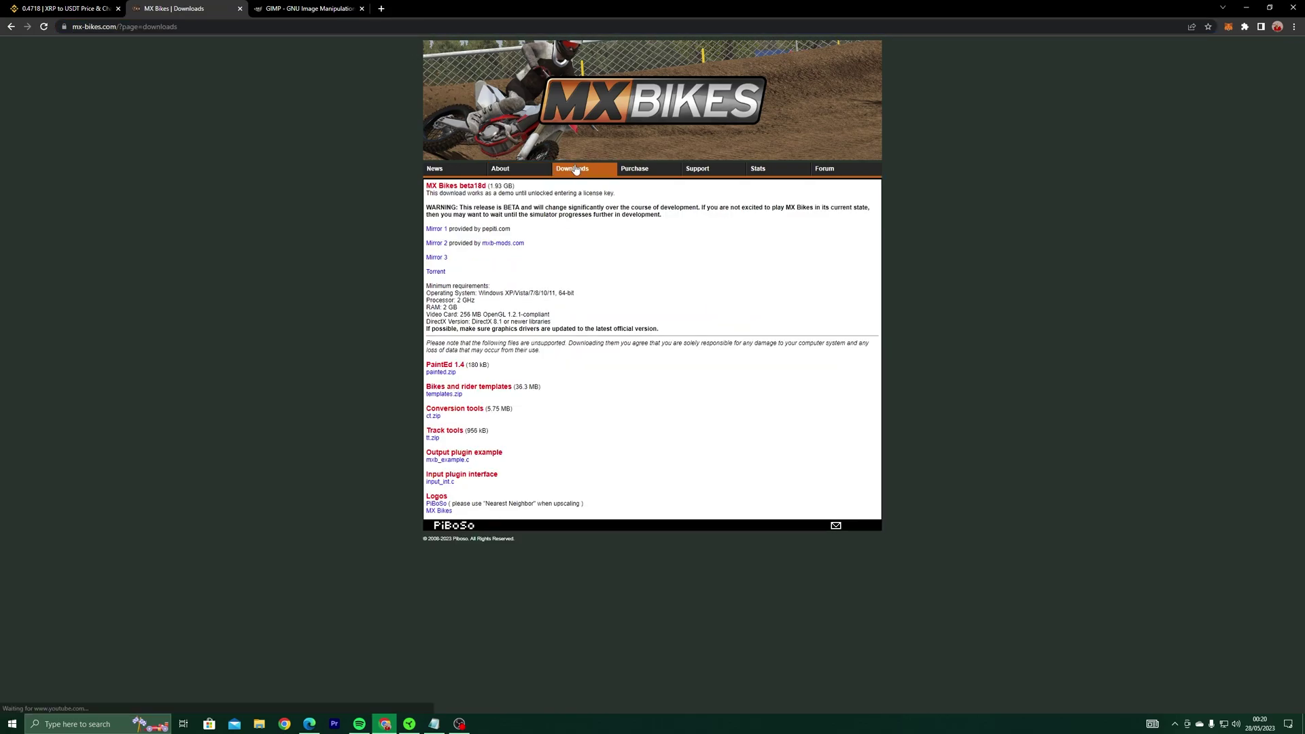
pyautogui.click(445, 373)
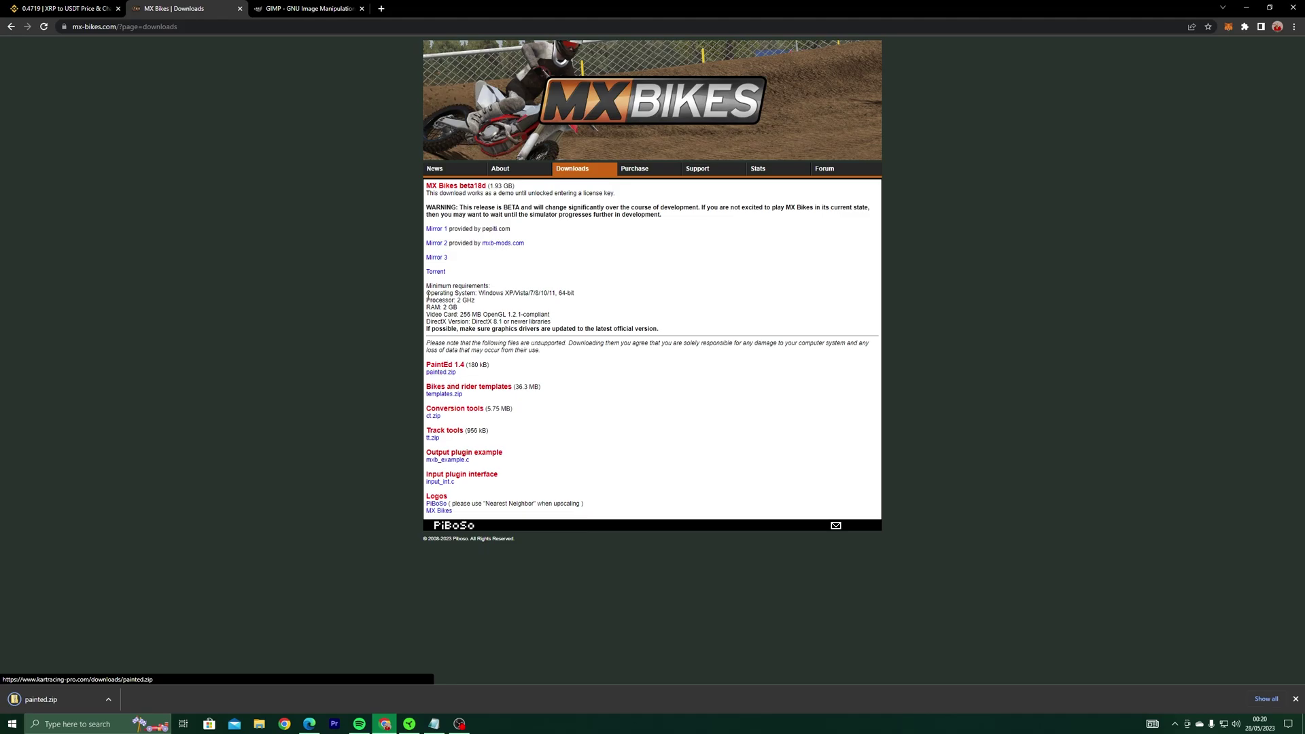
# Step: Download the GIMP 2.10.34 installer directly from gimp.org, then open the painted.zip download's options
pyautogui.click(323, 7)
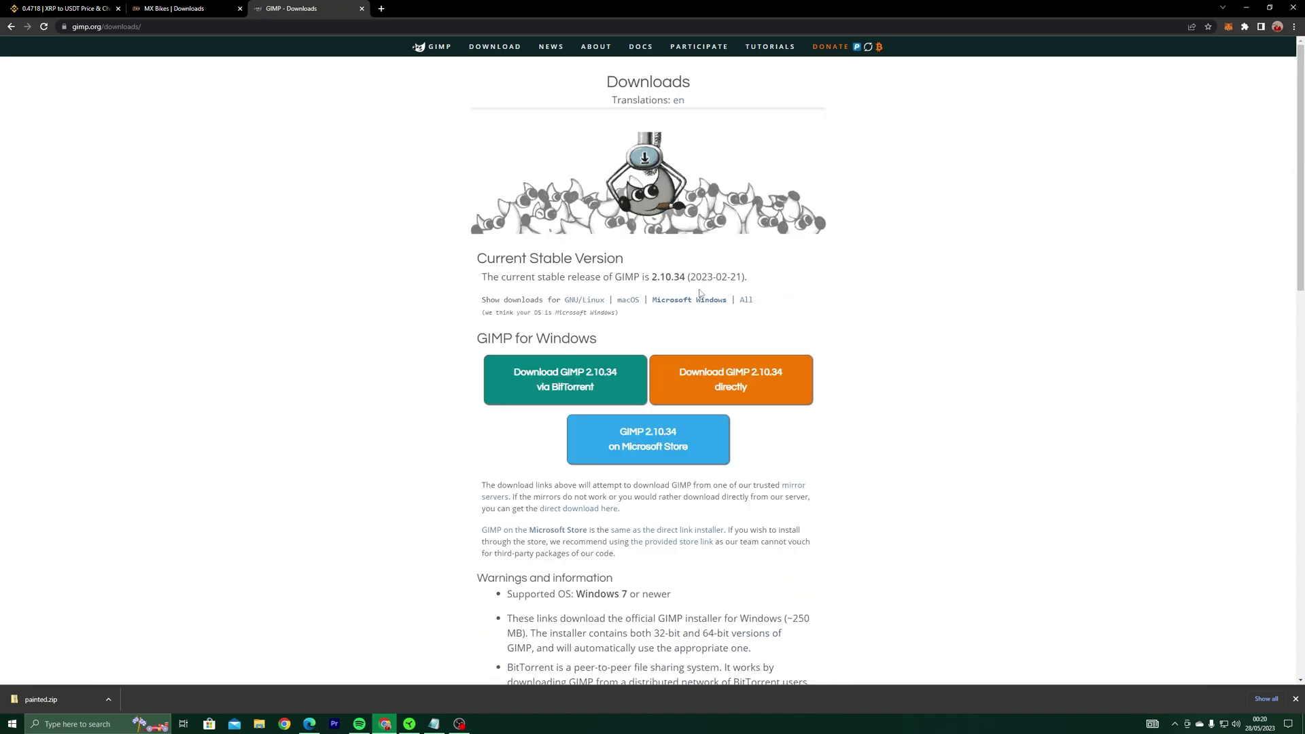
pyautogui.click(696, 378)
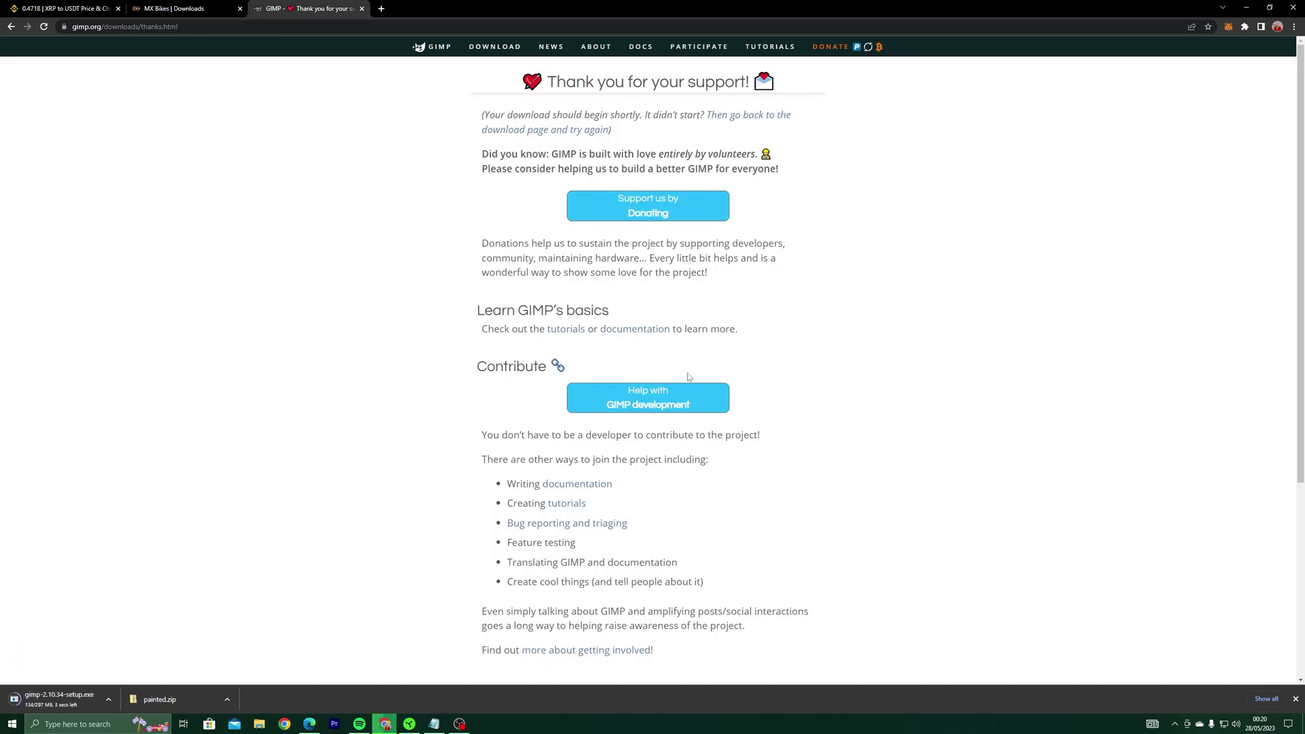
pyautogui.click(227, 699)
# Step: Drag painted.zip and the GIMP installer from Downloads onto the desktop
pyautogui.click(243, 666)
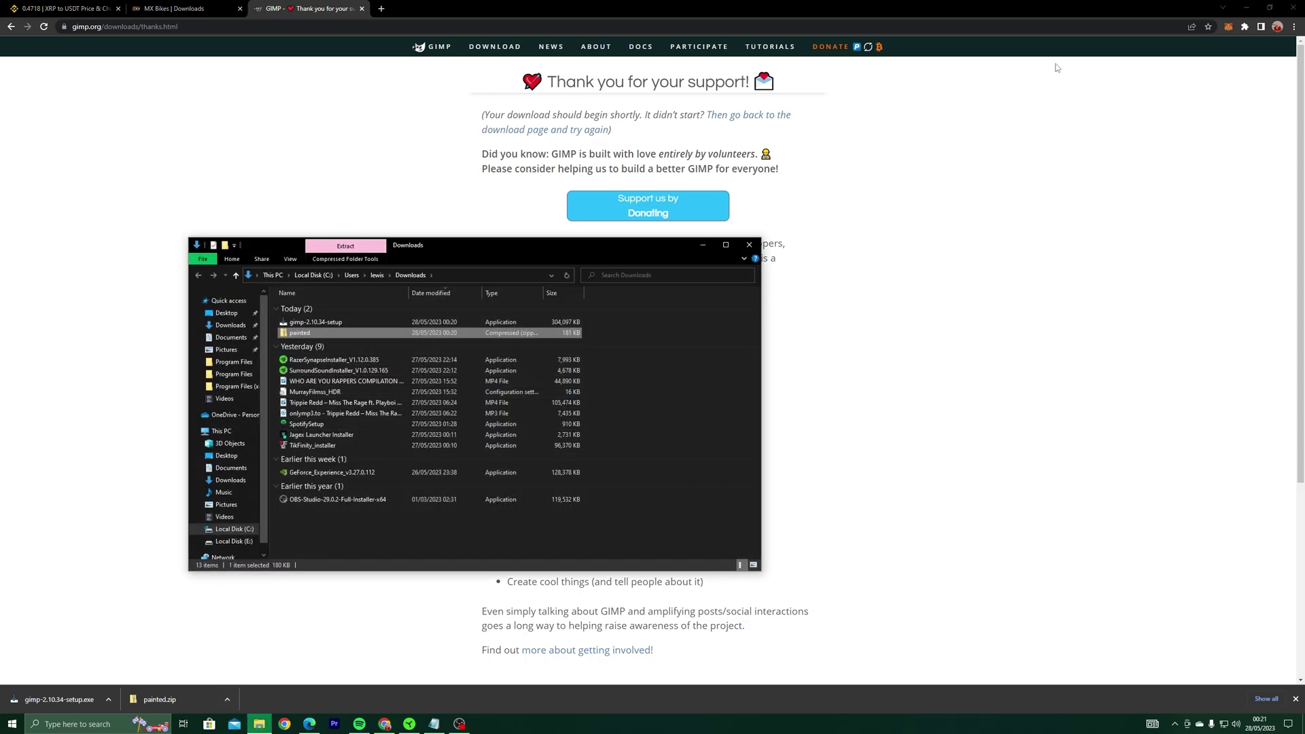
pyautogui.click(1246, 7)
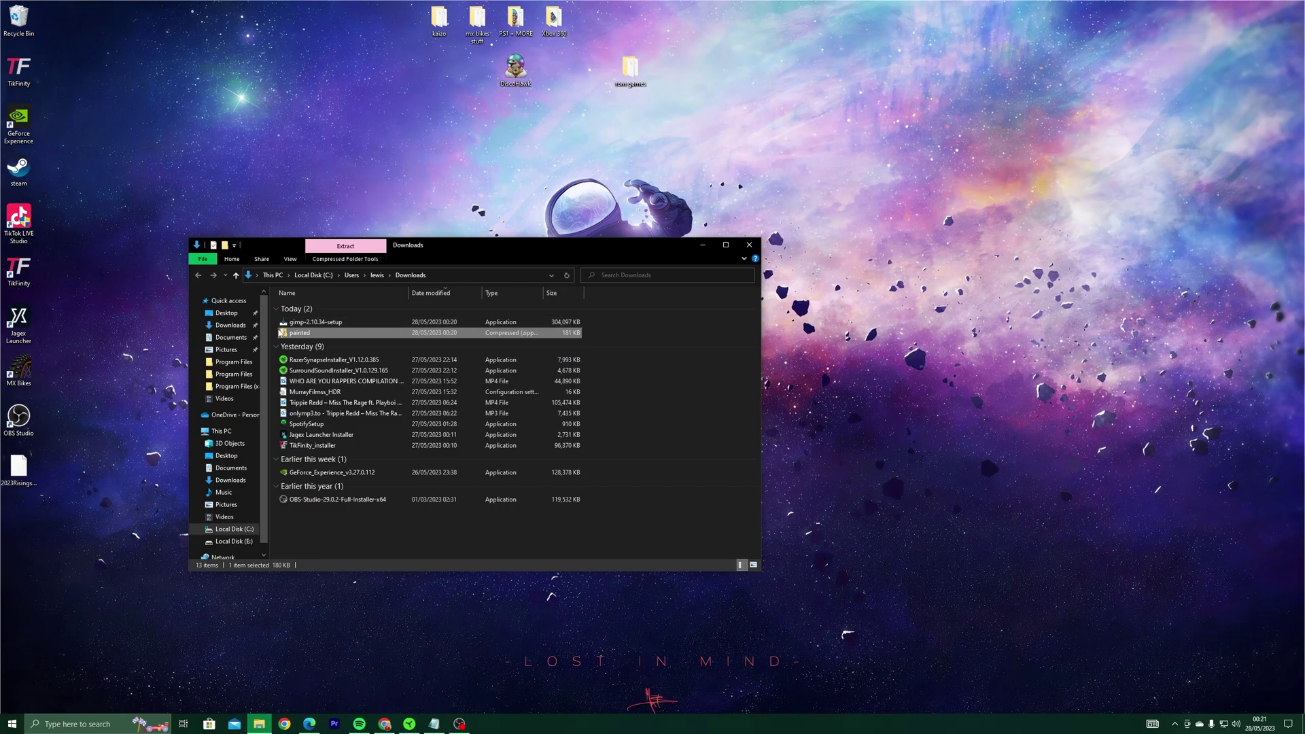
pyautogui.keyDown('shift'); pyautogui.click(306, 321); pyautogui.keyUp('shift')
pyautogui.moveTo(299, 326)
pyautogui.mouseDown()
pyautogui.moveTo(238, 129)
pyautogui.moveTo(252, 143)
pyautogui.mouseUp()
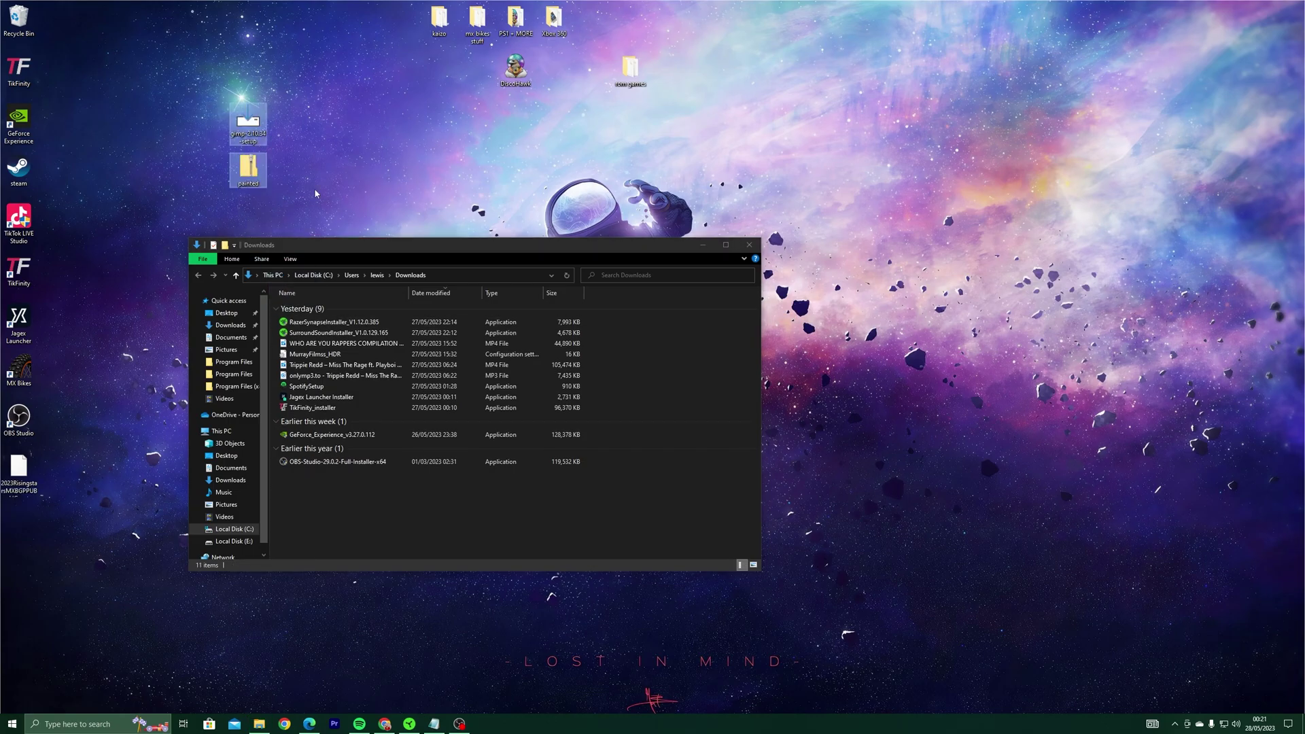
pyautogui.click(749, 245)
# Step: Create two new desktop folders named PaintEd and Gimp
pyautogui.rightClick(369, 194)
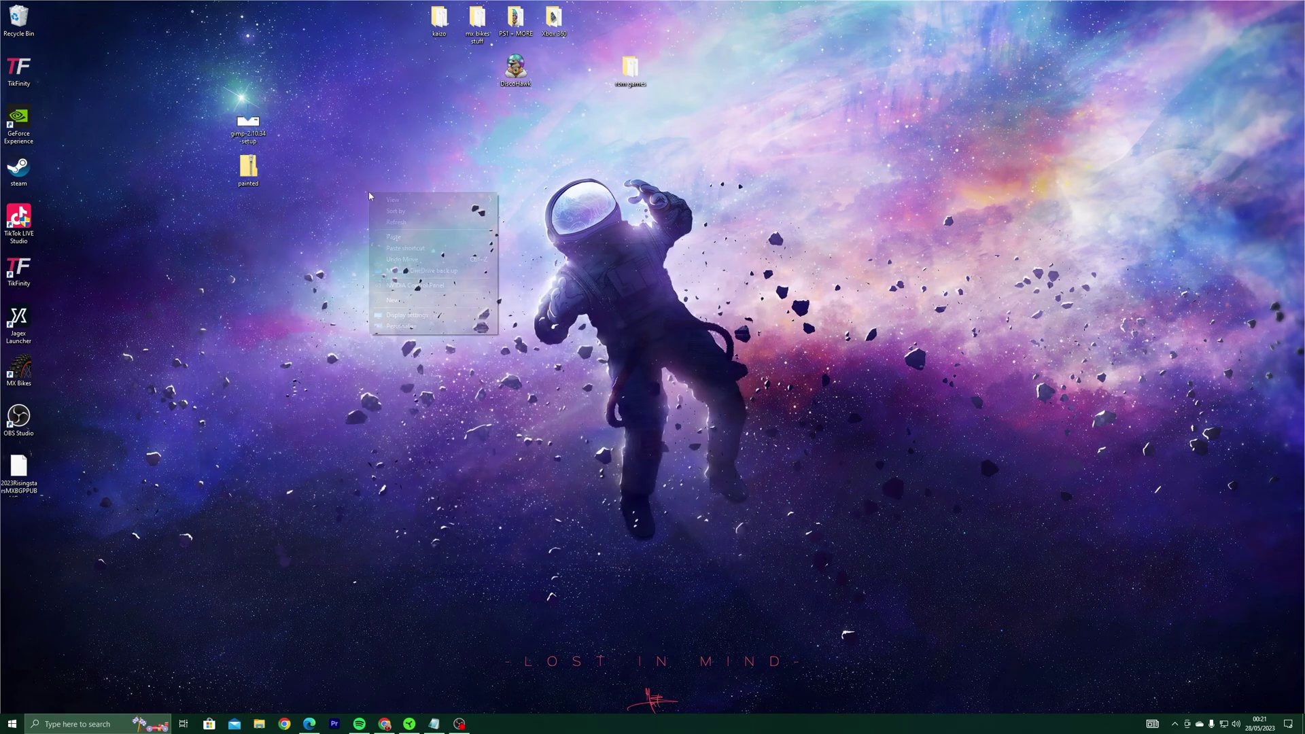
pyautogui.moveTo(401, 300)
pyautogui.click(510, 302)
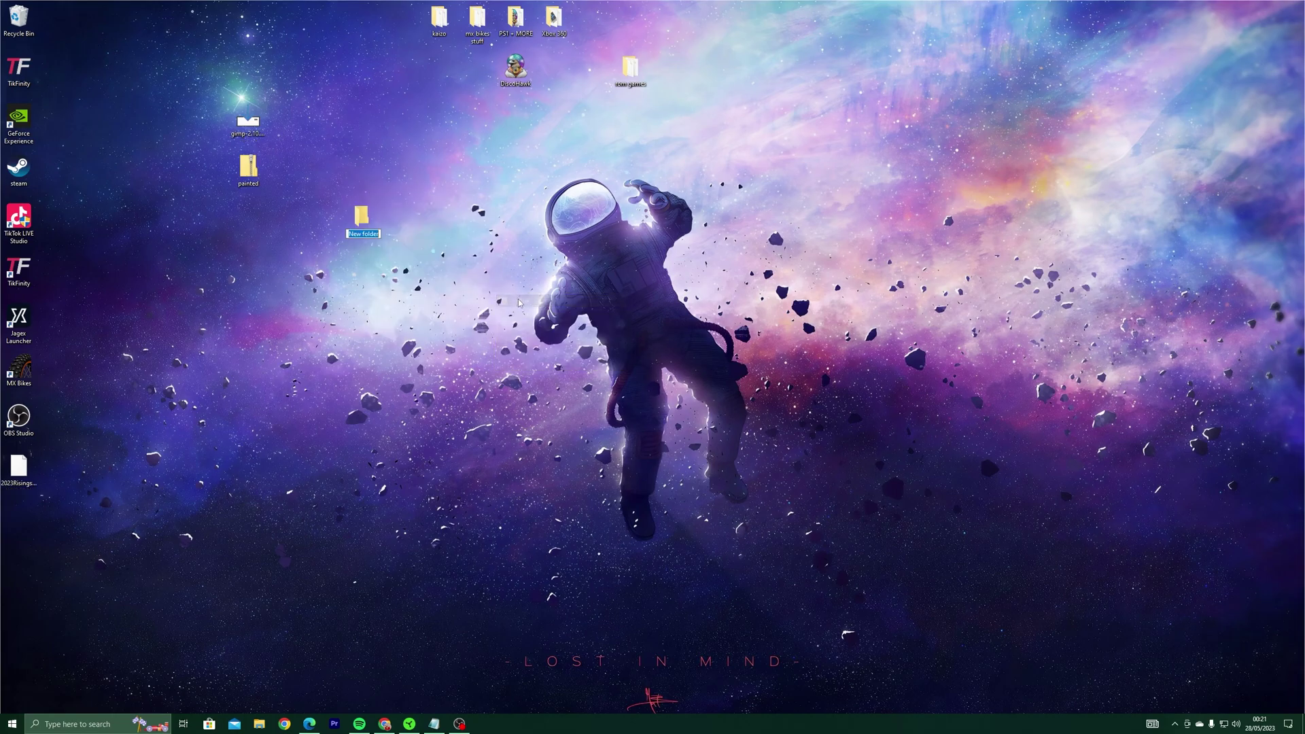
pyautogui.write('Pen')
pyautogui.write('aintEd')
pyautogui.press('Return')
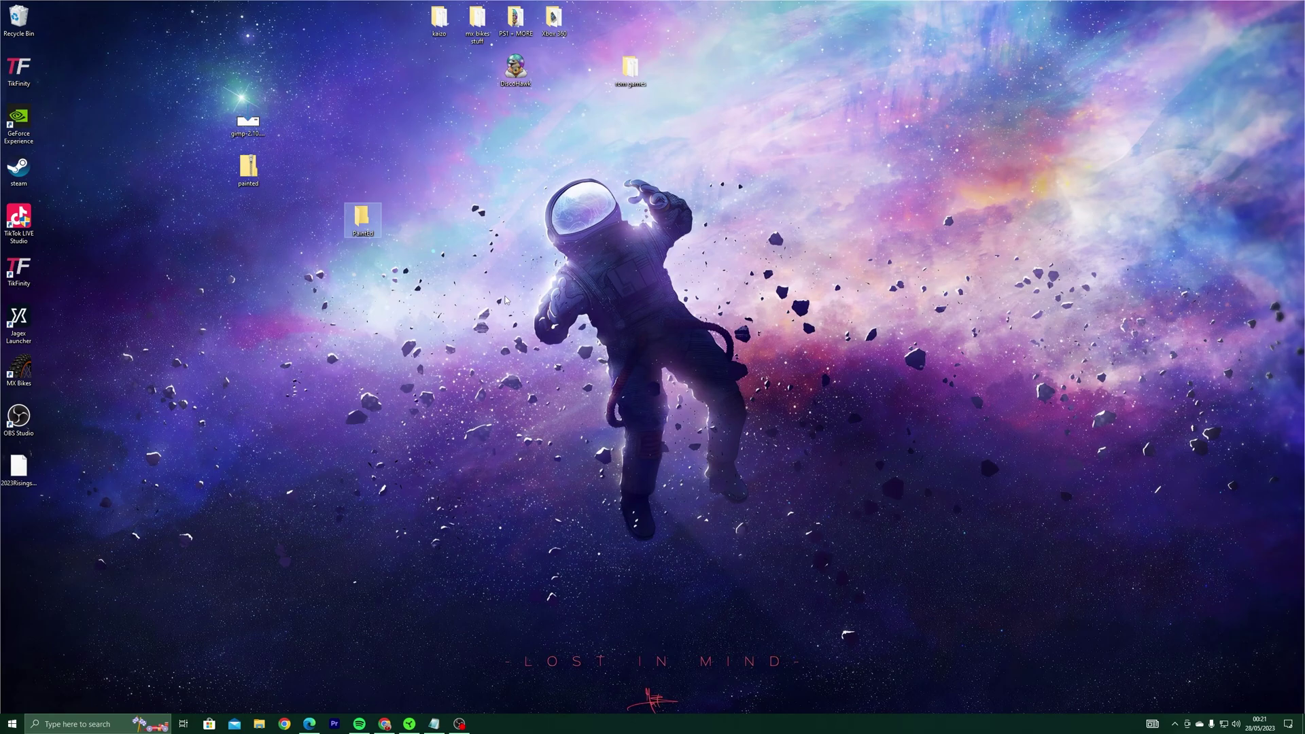
pyautogui.rightClick(367, 135)
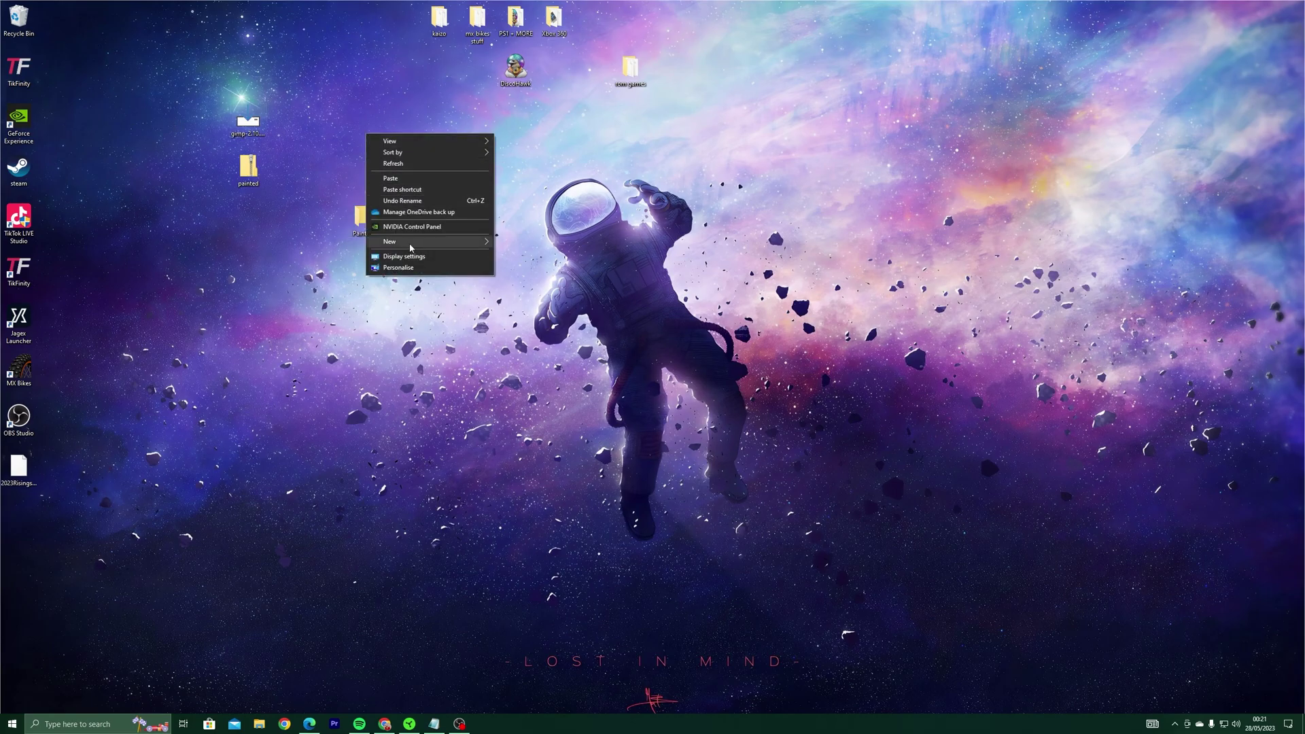
pyautogui.moveTo(411, 248)
pyautogui.click(514, 246)
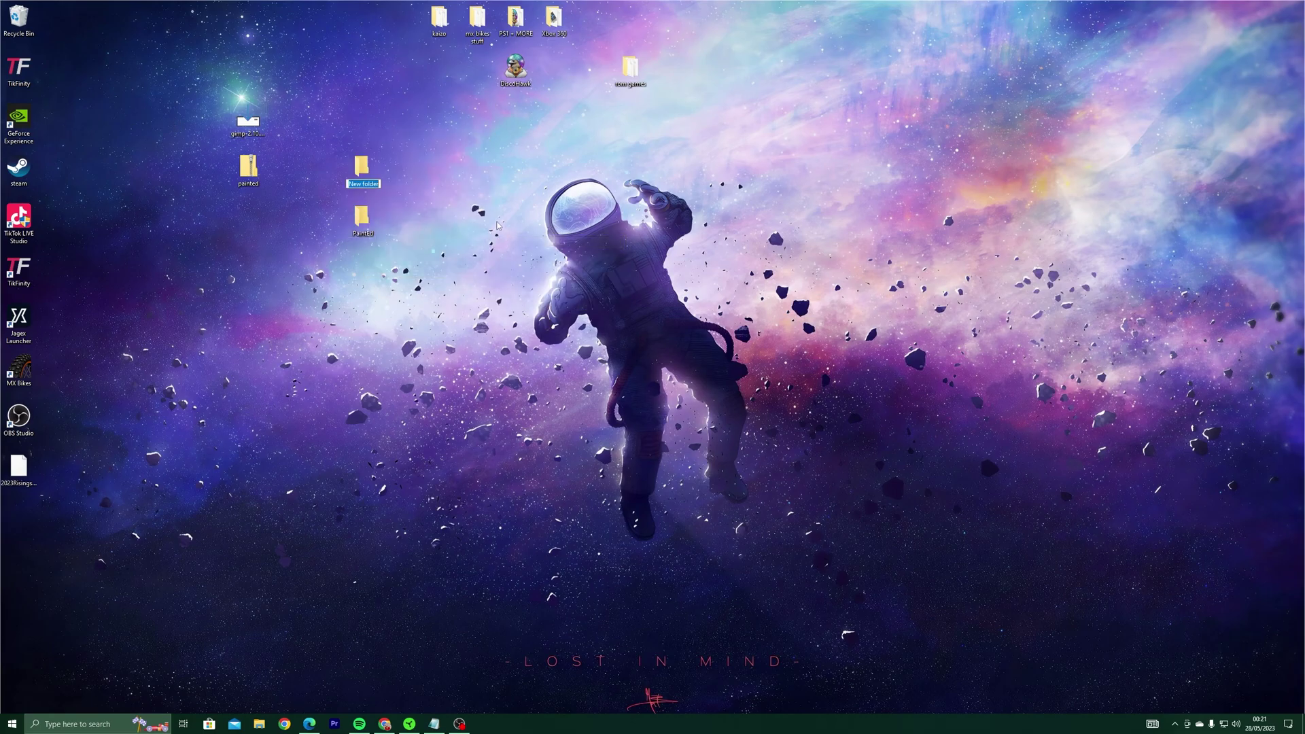
pyautogui.write('Gimp')
pyautogui.press('Return')
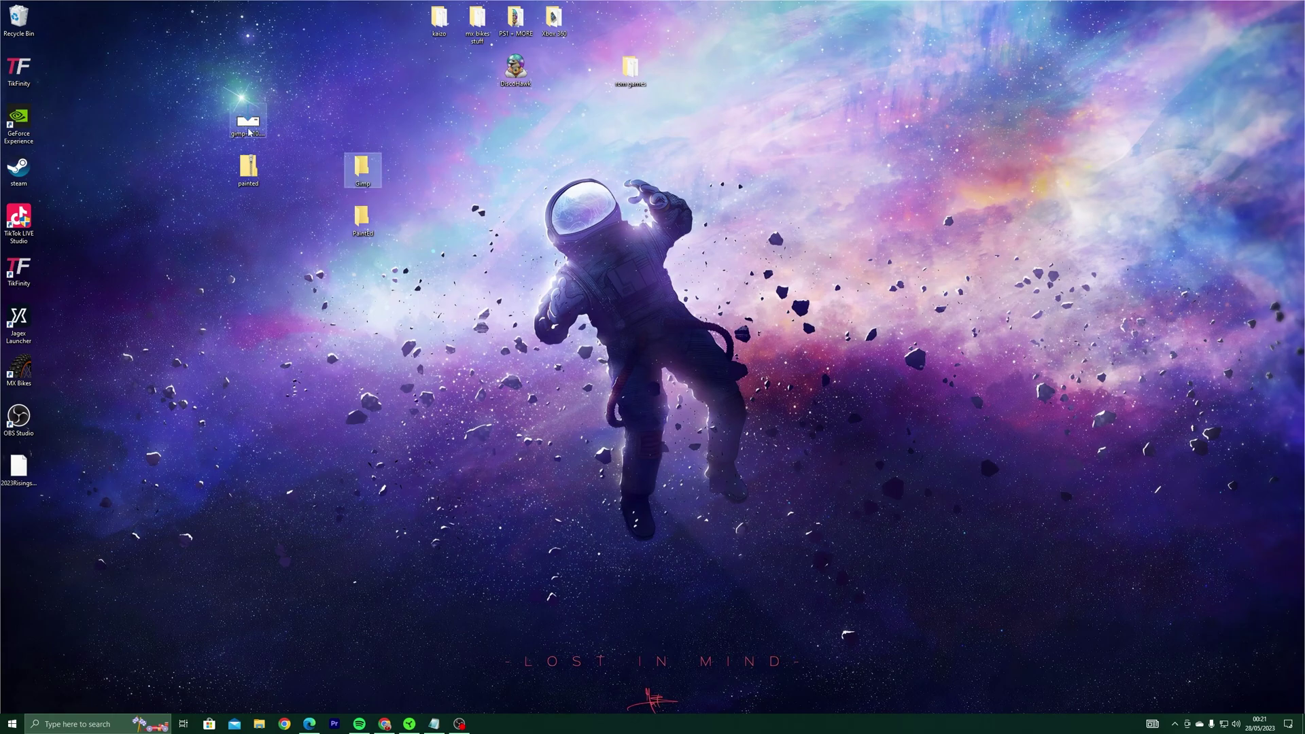
# Step: Move the installer into Gimp and the zip into PaintEd, then open Gimp
pyautogui.moveTo(248, 126); pyautogui.dragTo(358, 171)
pyautogui.moveTo(248, 170); pyautogui.dragTo(352, 218)
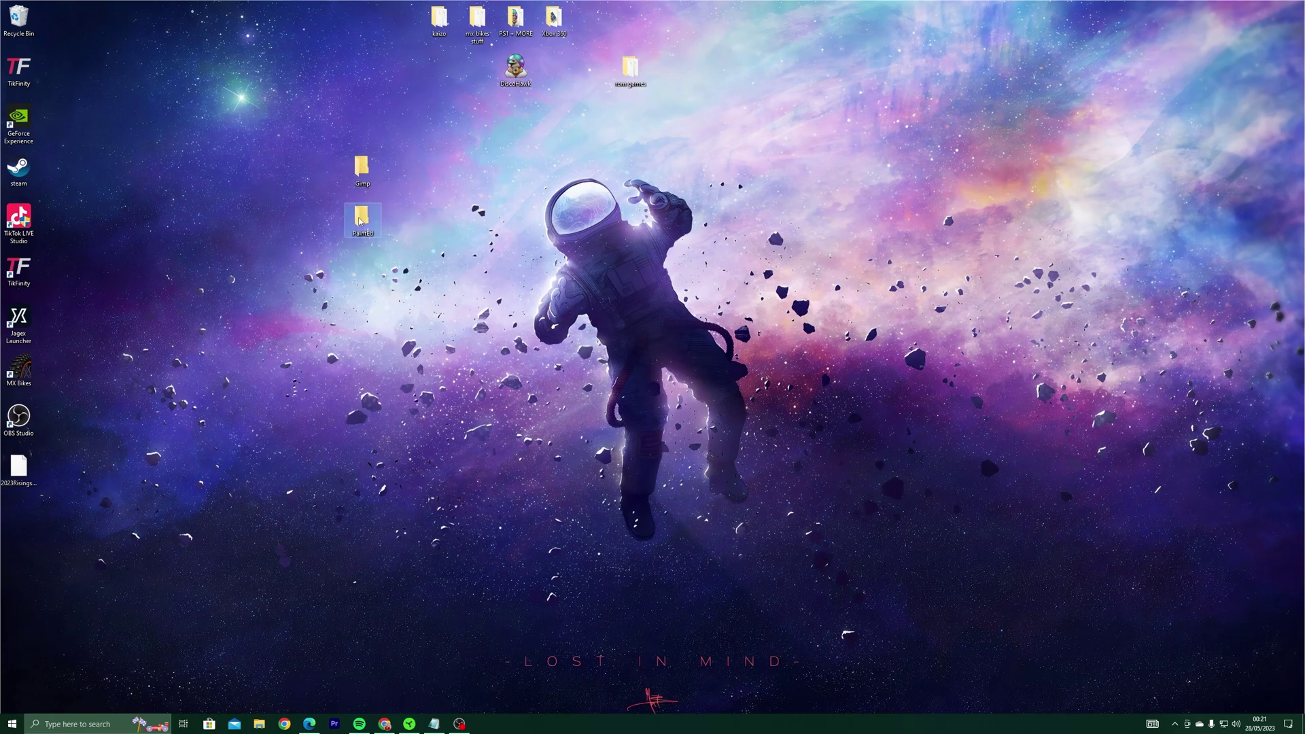
pyautogui.doubleClick(362, 170)
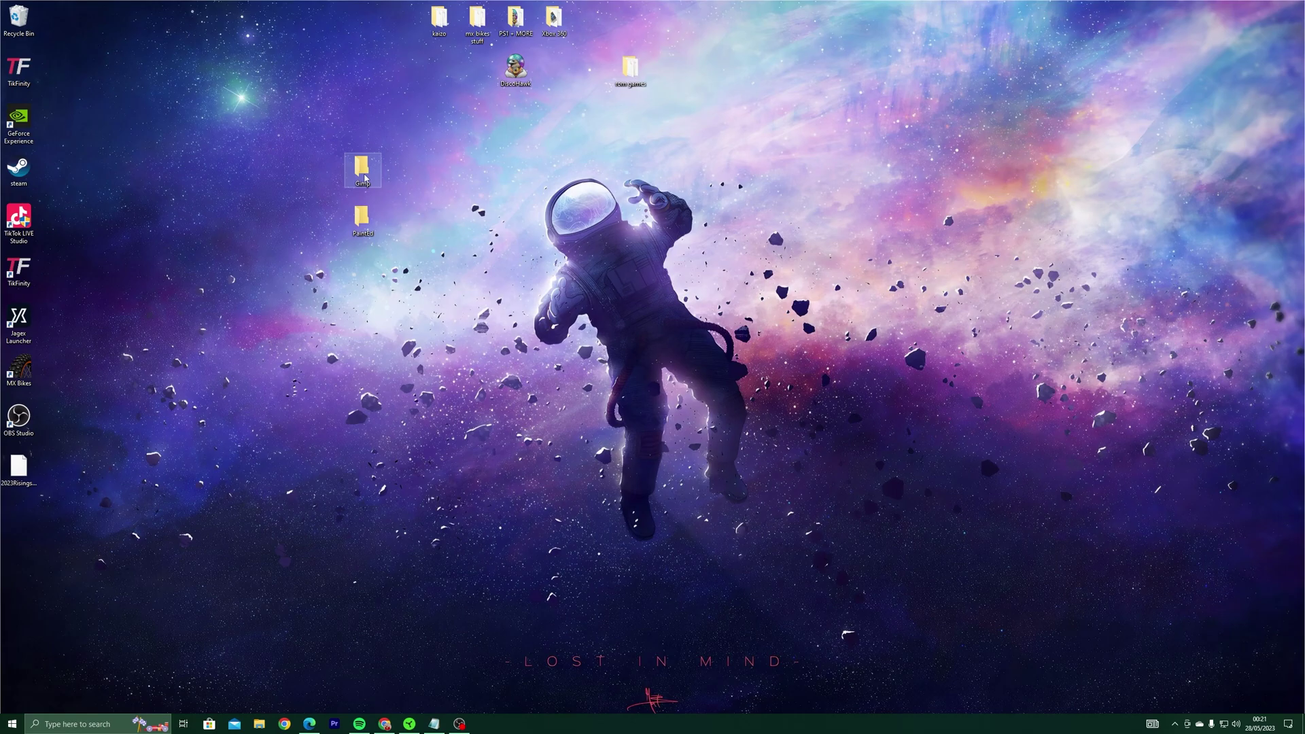
# Step: Run gimp-2.10.34-setup, pick install mode and language, install, and finish the wizard
pyautogui.doubleClick(331, 311)
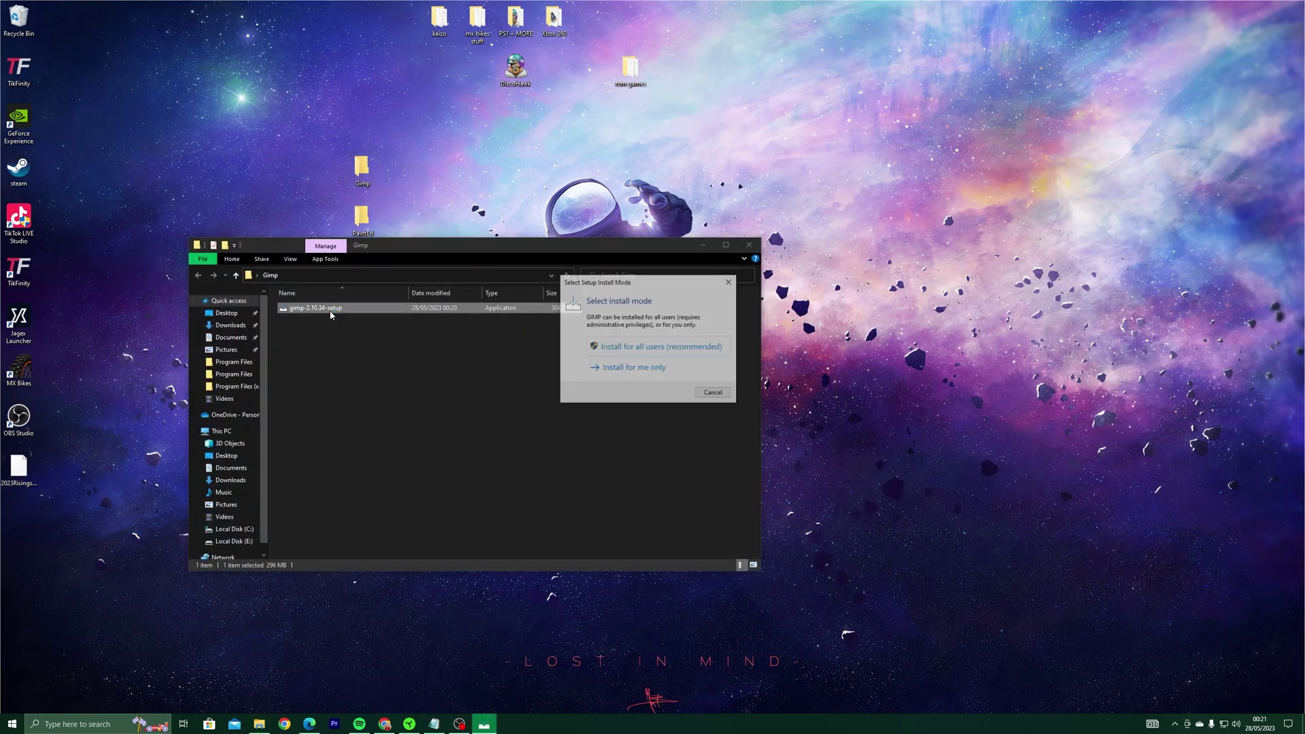
pyautogui.click(642, 347)
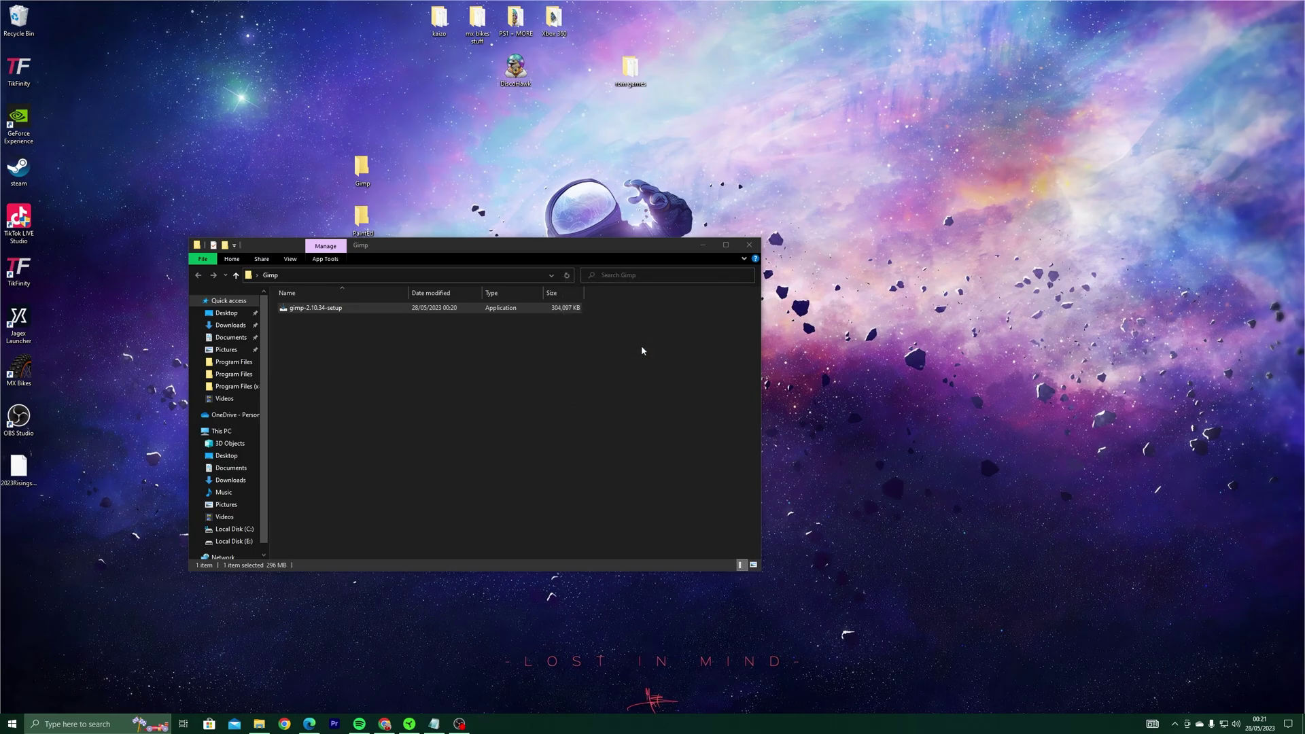
pyautogui.click(659, 386)
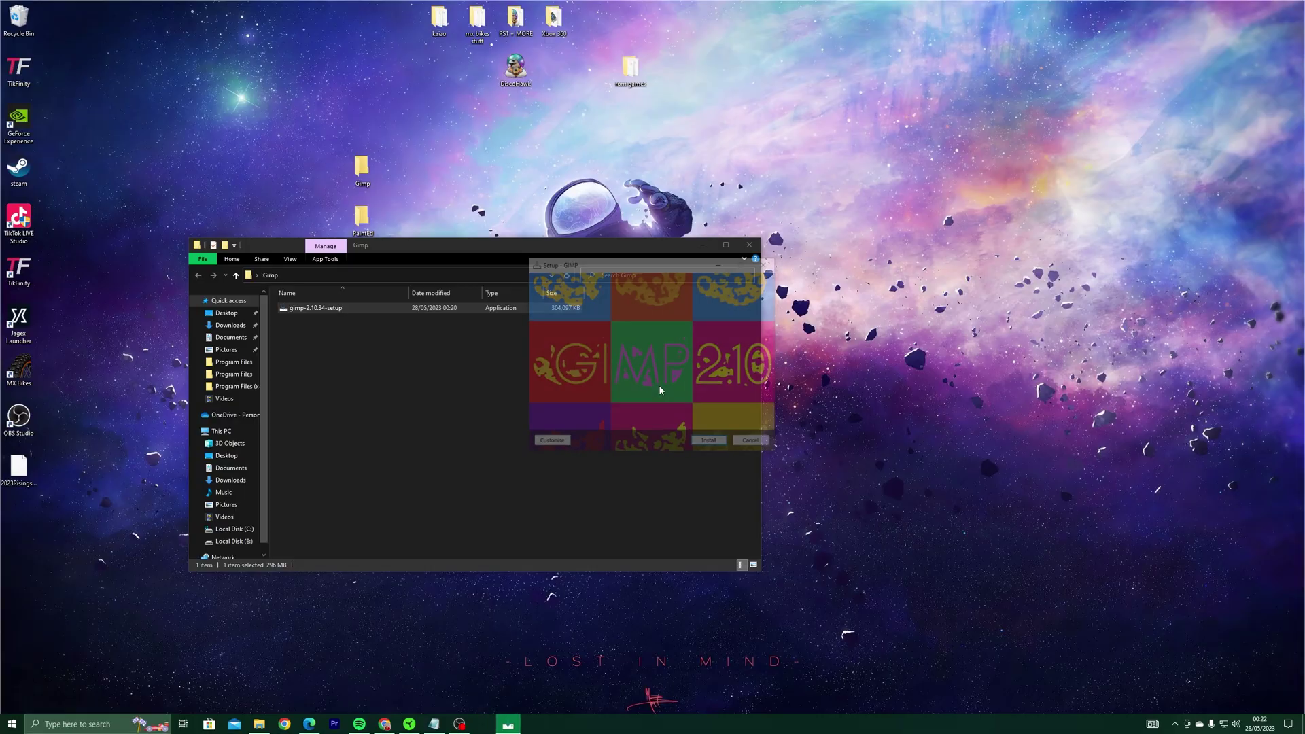
pyautogui.click(710, 444)
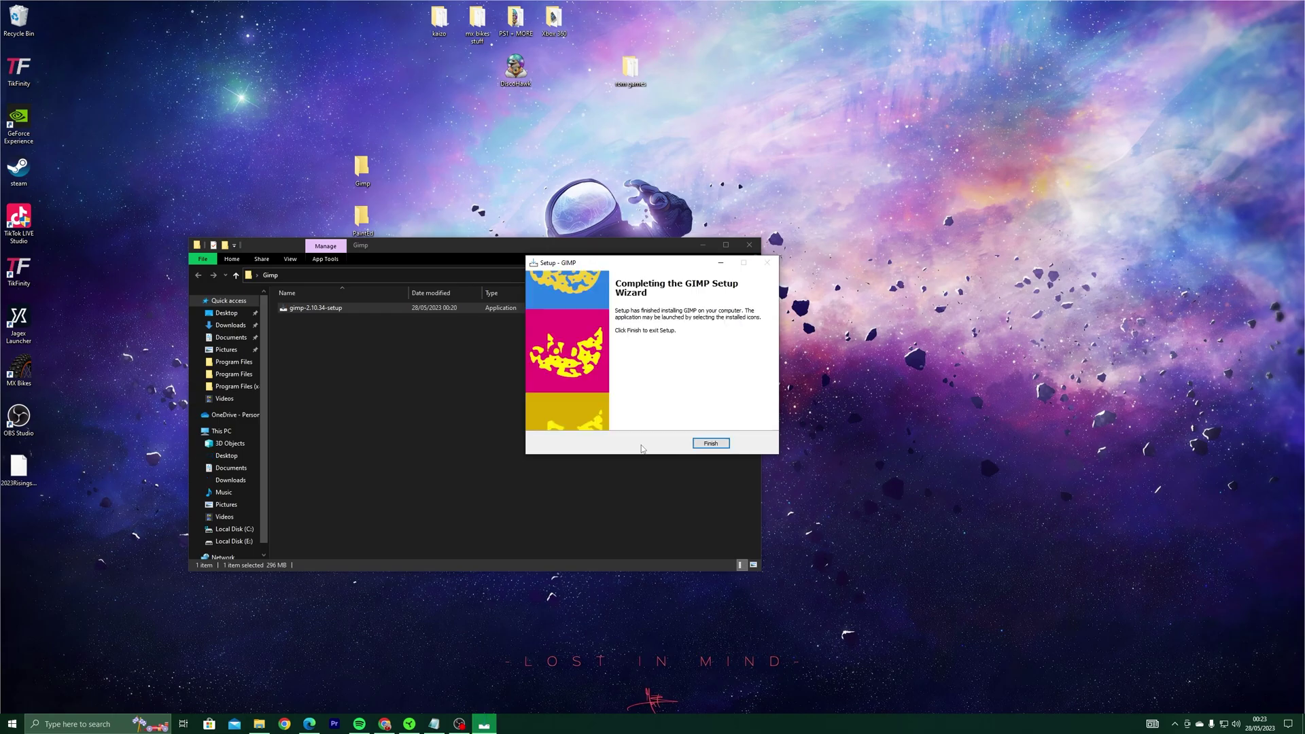
pyautogui.click(711, 443)
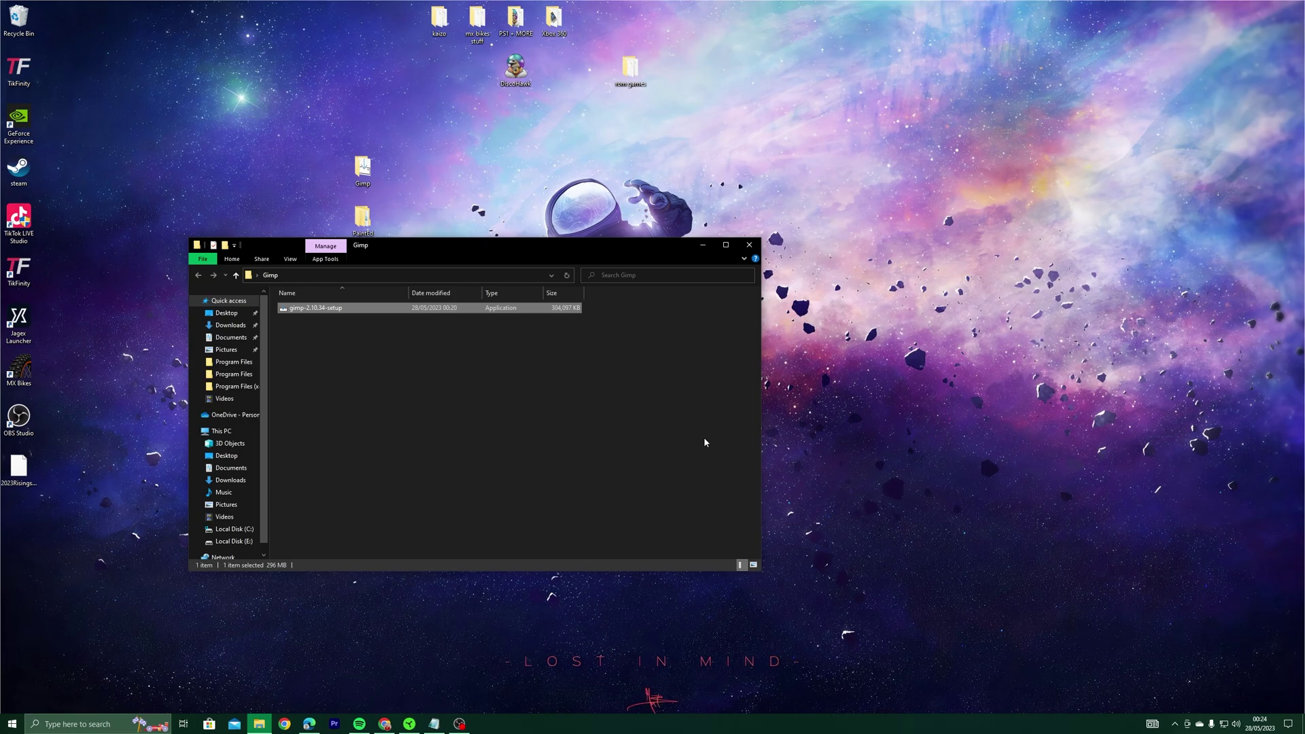
# Step: Create a 'bike template' desktop folder and drag 2023RisingstarsMXBGPPUBLIC.pnt into it
pyautogui.hotkey('alt', 'F4')
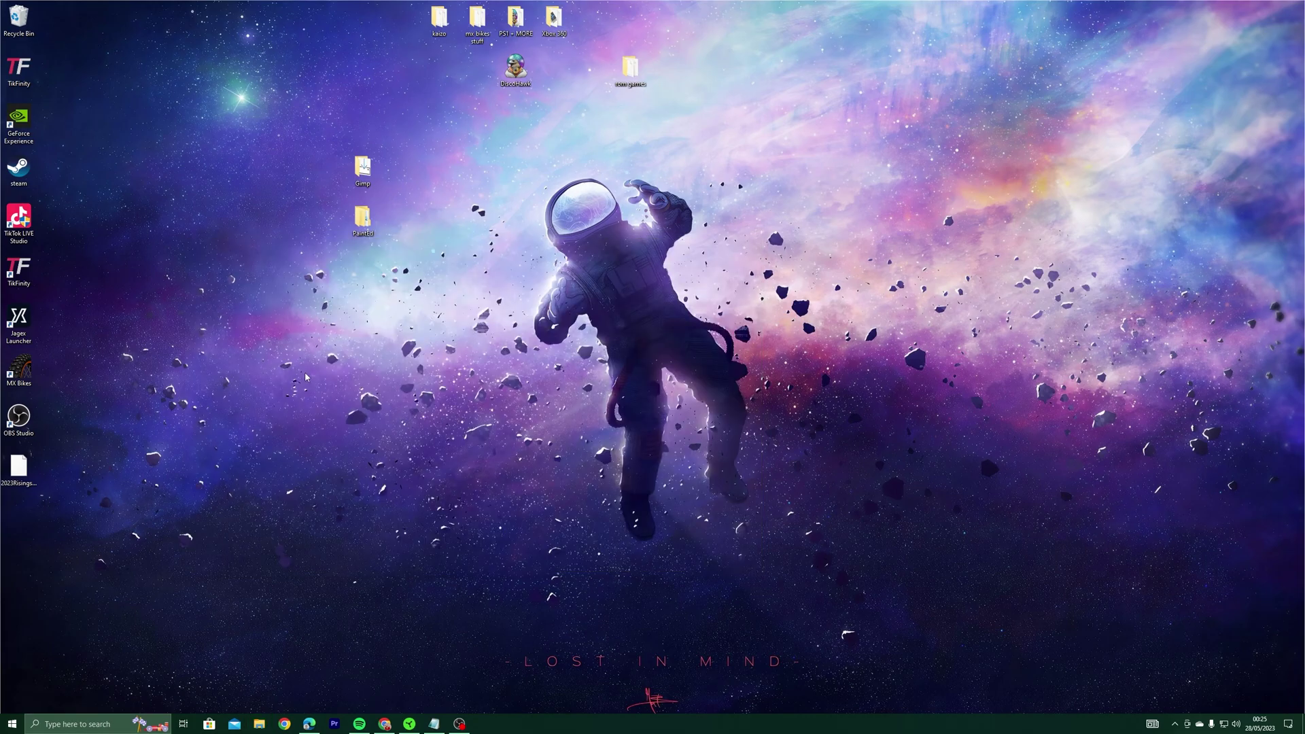
pyautogui.moveTo(18, 468); pyautogui.dragTo(288, 327)
pyautogui.rightClick(363, 265)
pyautogui.moveTo(455, 369)
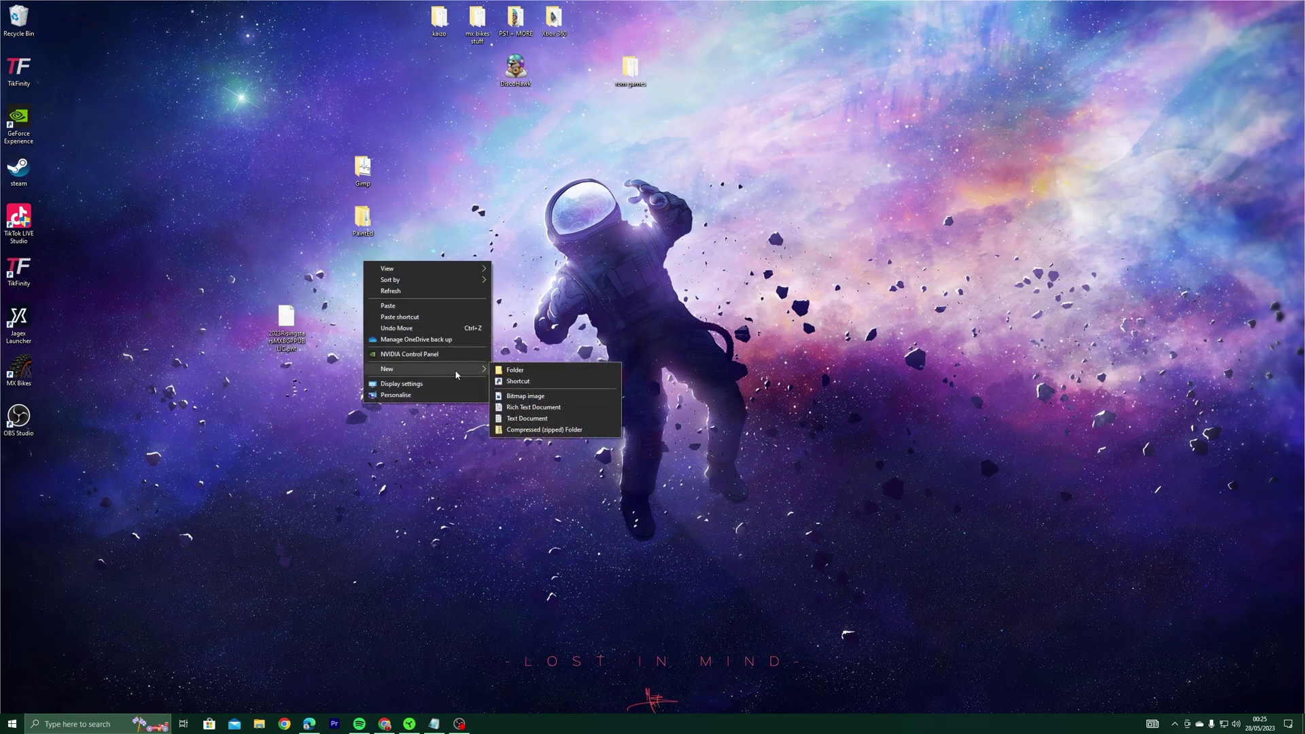
pyautogui.click(516, 372)
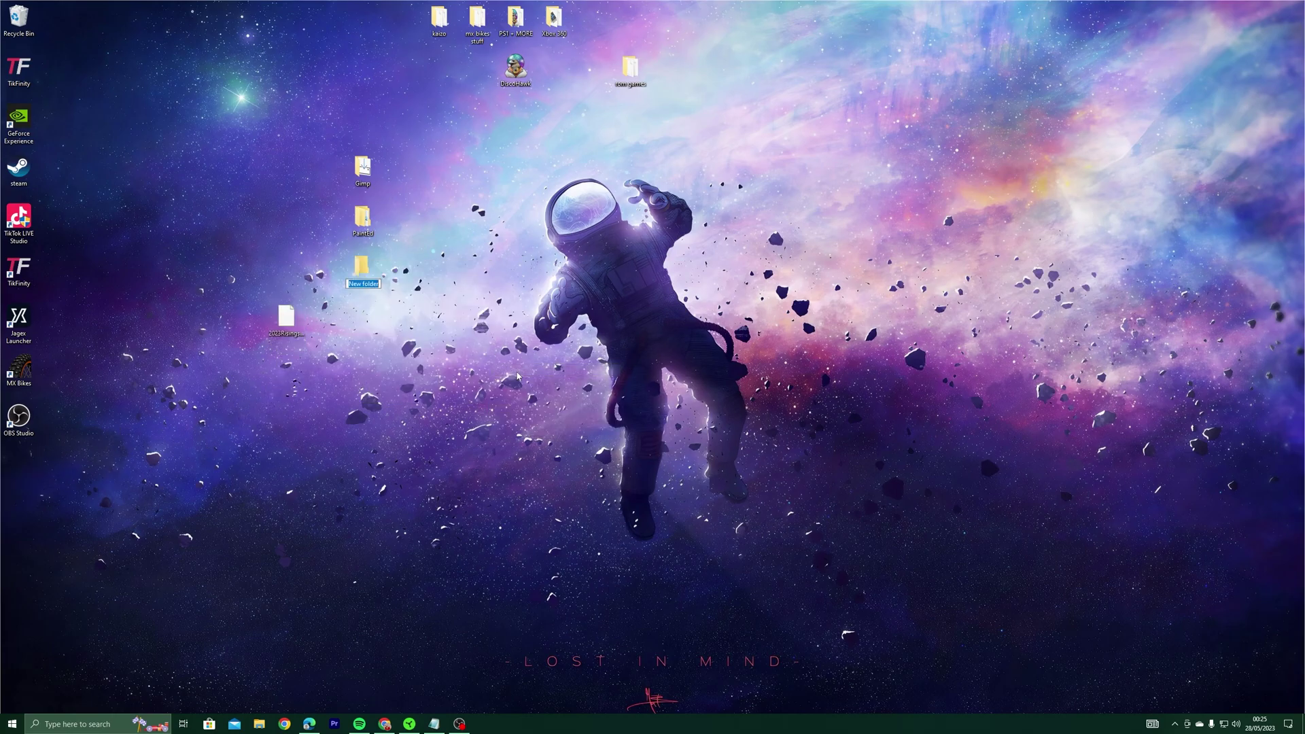
pyautogui.write('bike template')
pyautogui.press('Return')
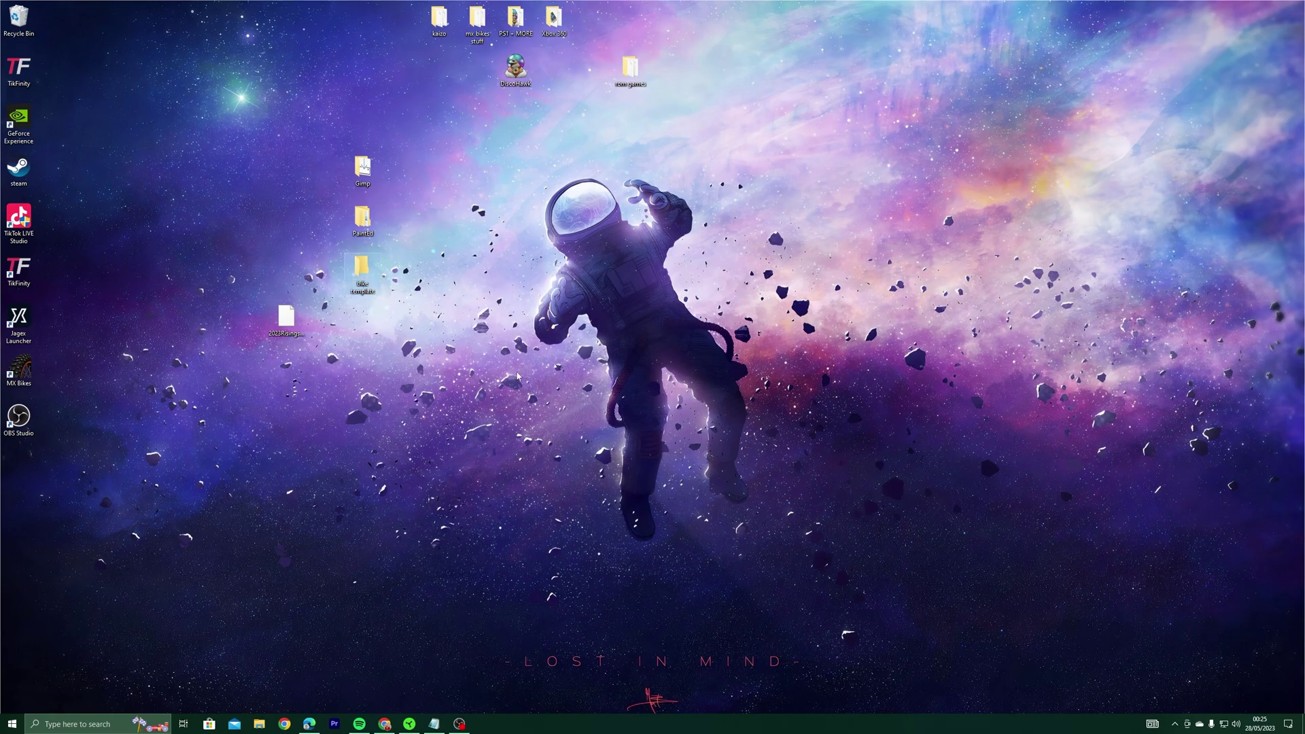
pyautogui.click(303, 331)
pyautogui.moveTo(288, 317); pyautogui.dragTo(359, 269)
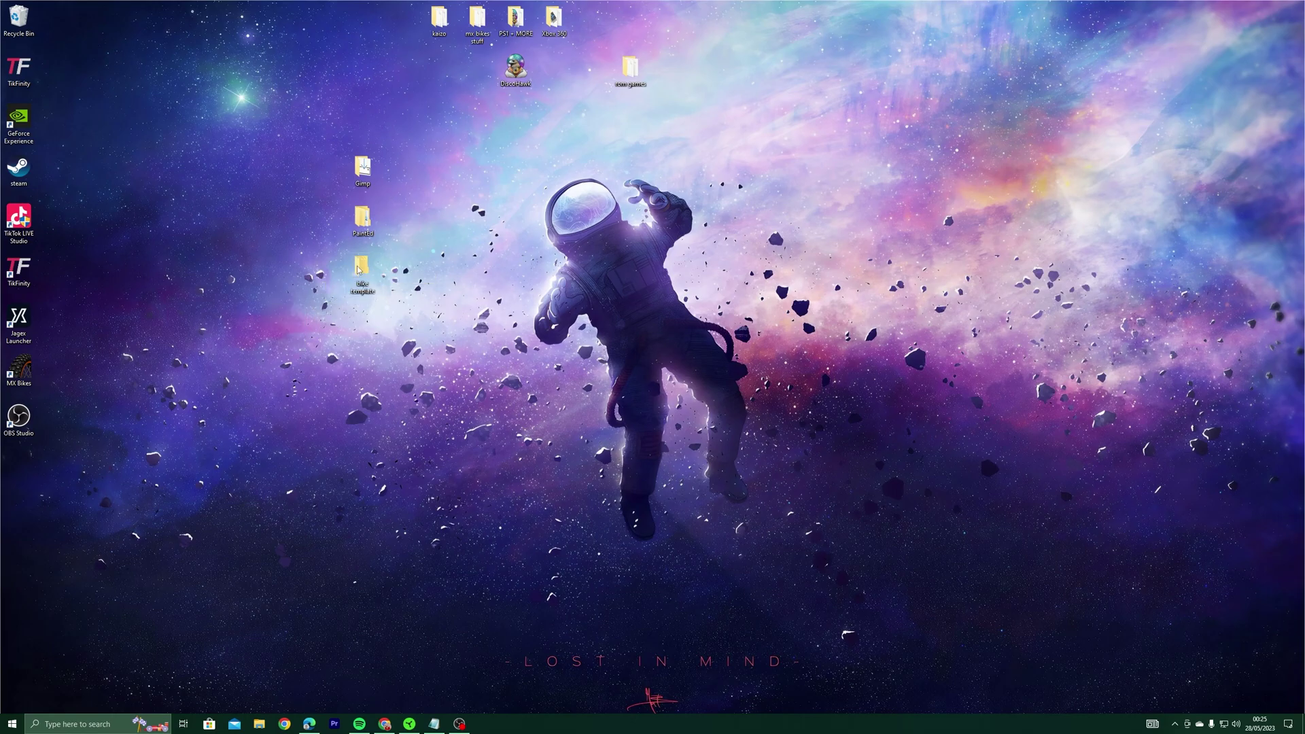
# Step: Launch painted.exe from the zip and read the 2023 Risingstars .pnt from bike template
pyautogui.doubleClick(362, 217)
pyautogui.doubleClick(347, 313)
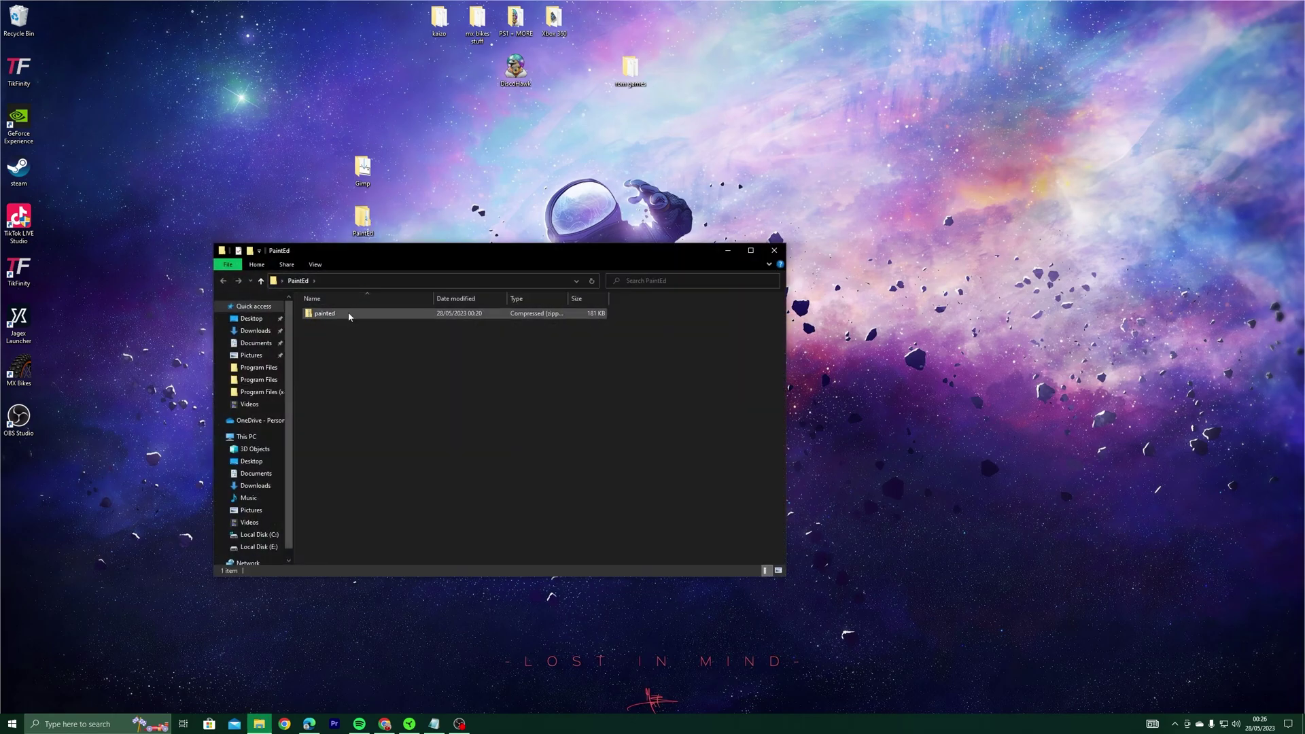
pyautogui.doubleClick(337, 314)
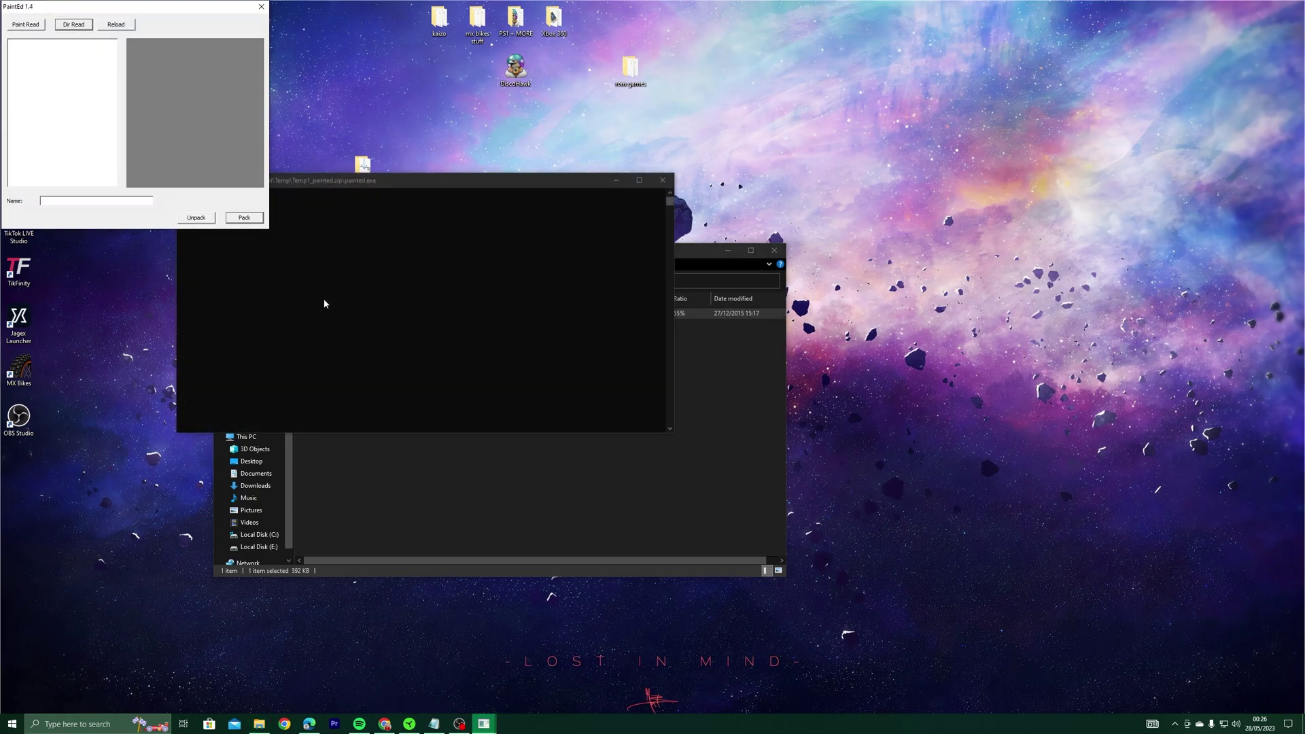
pyautogui.click(24, 27)
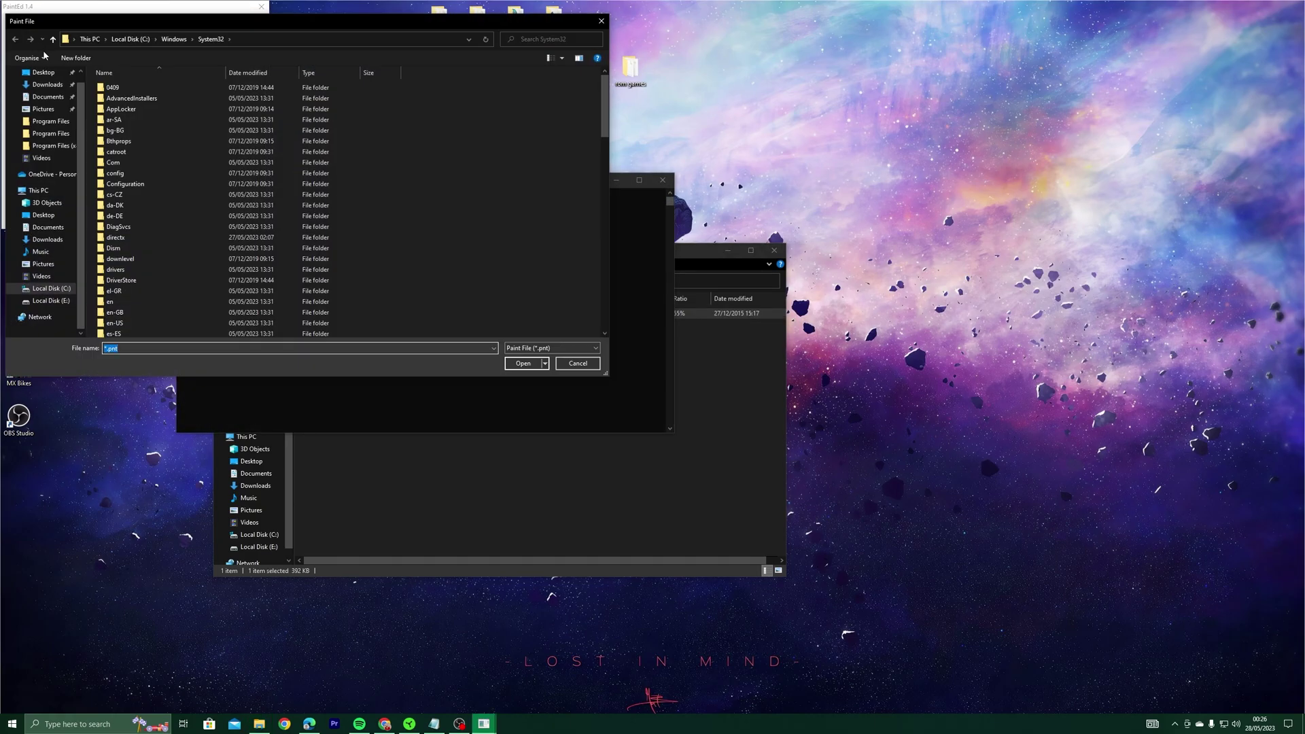
pyautogui.click(49, 217)
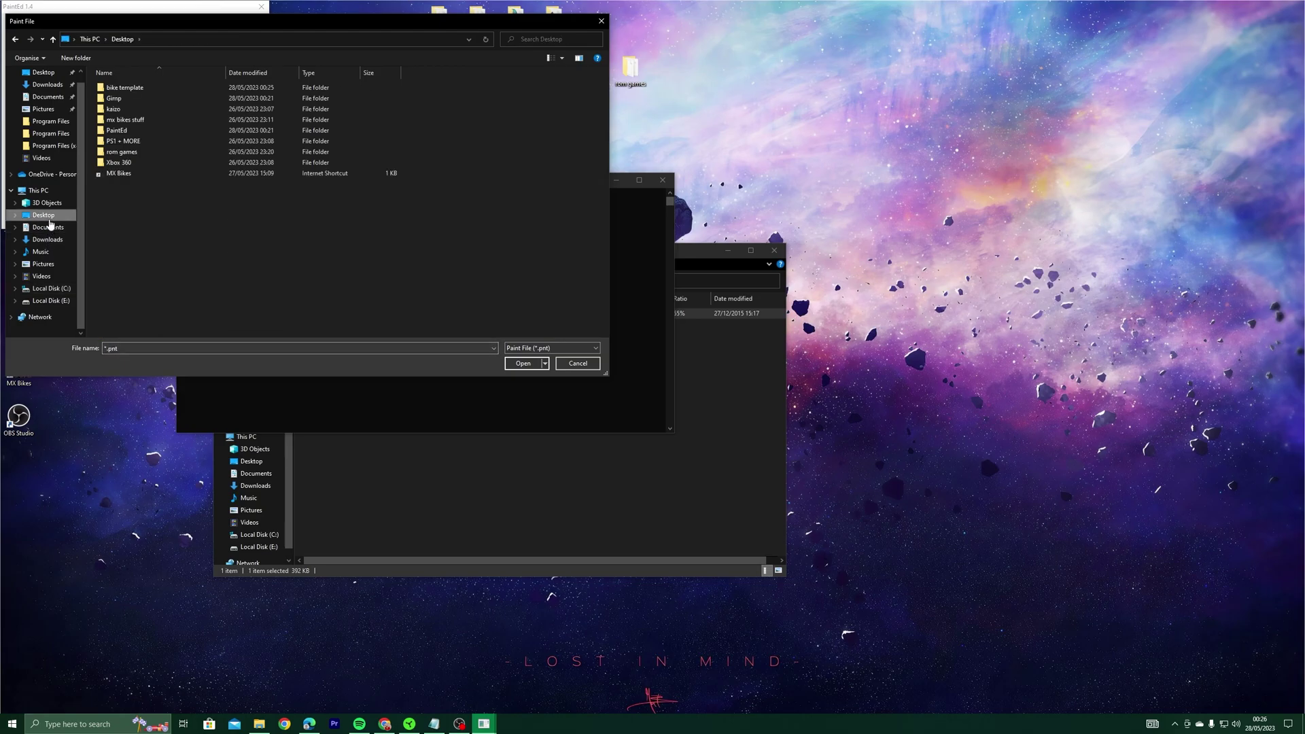
pyautogui.doubleClick(128, 90)
pyautogui.click(137, 90)
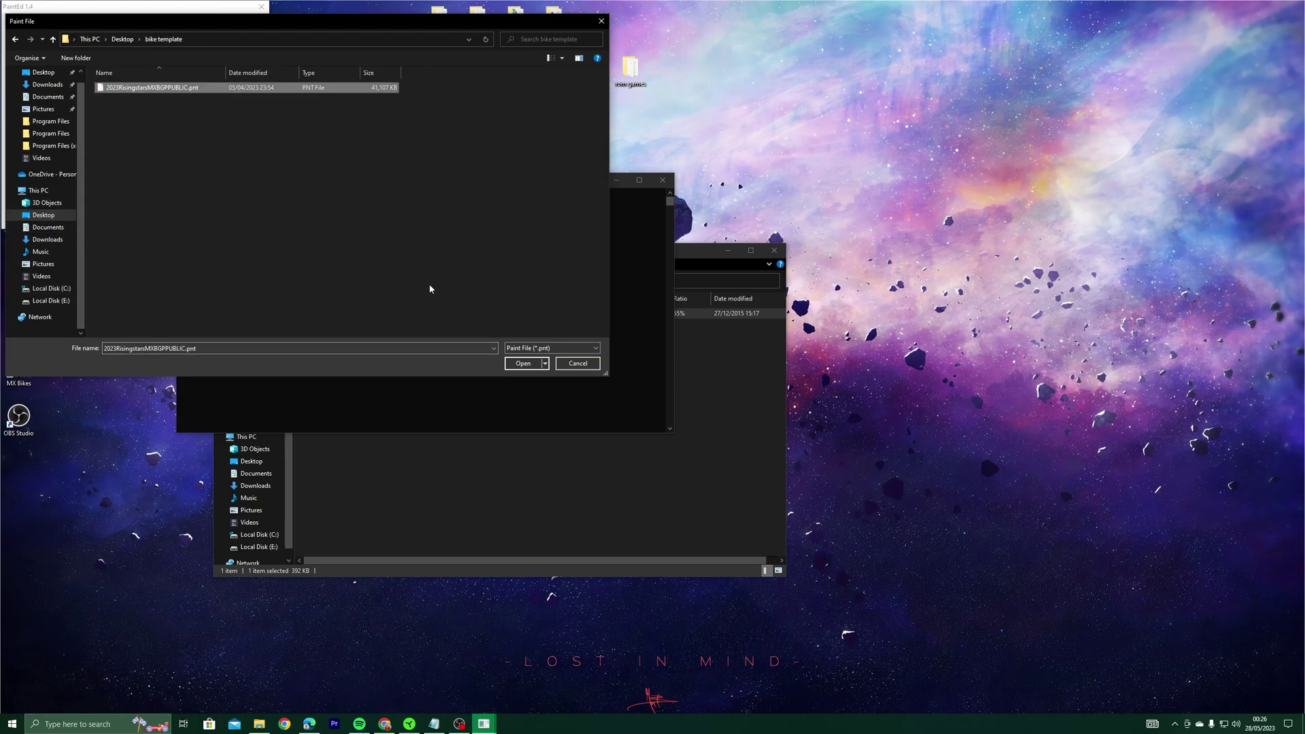
pyautogui.click(525, 365)
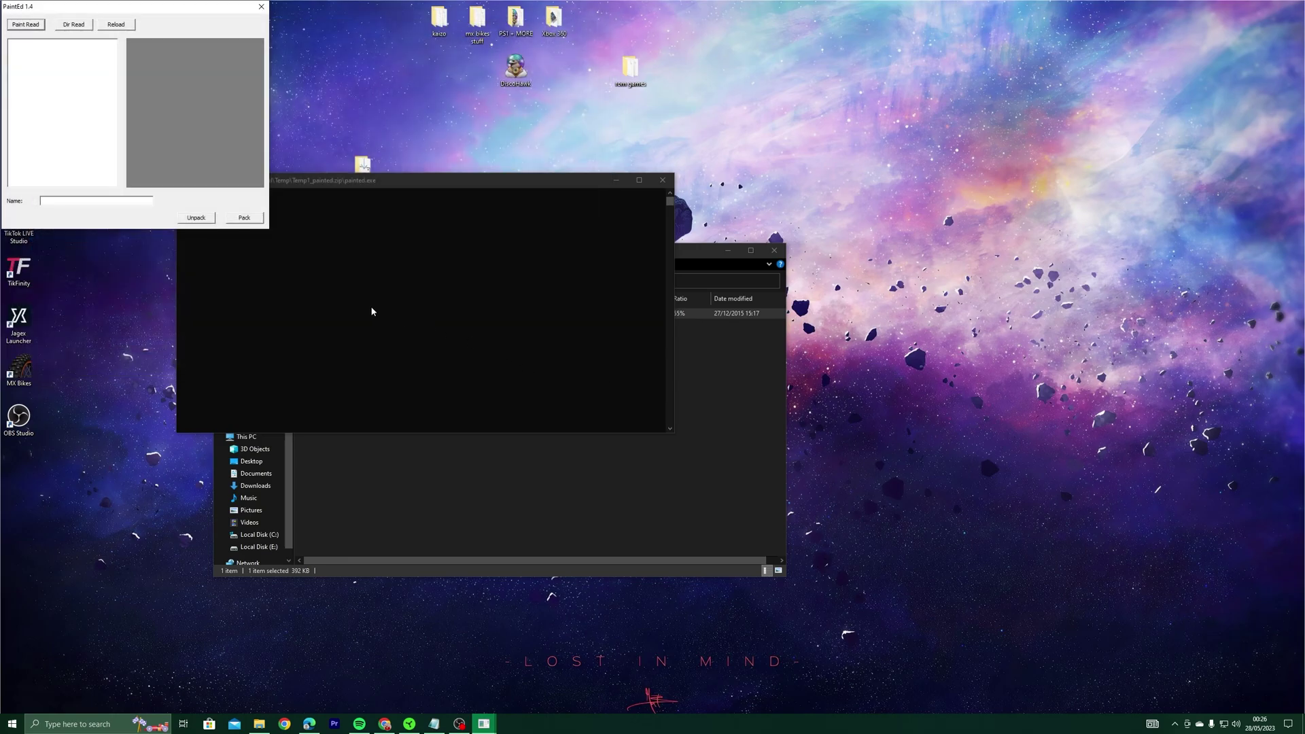
# Step: Unpack the paint's textures into the Desktop bike template folder
pyautogui.click(205, 220)
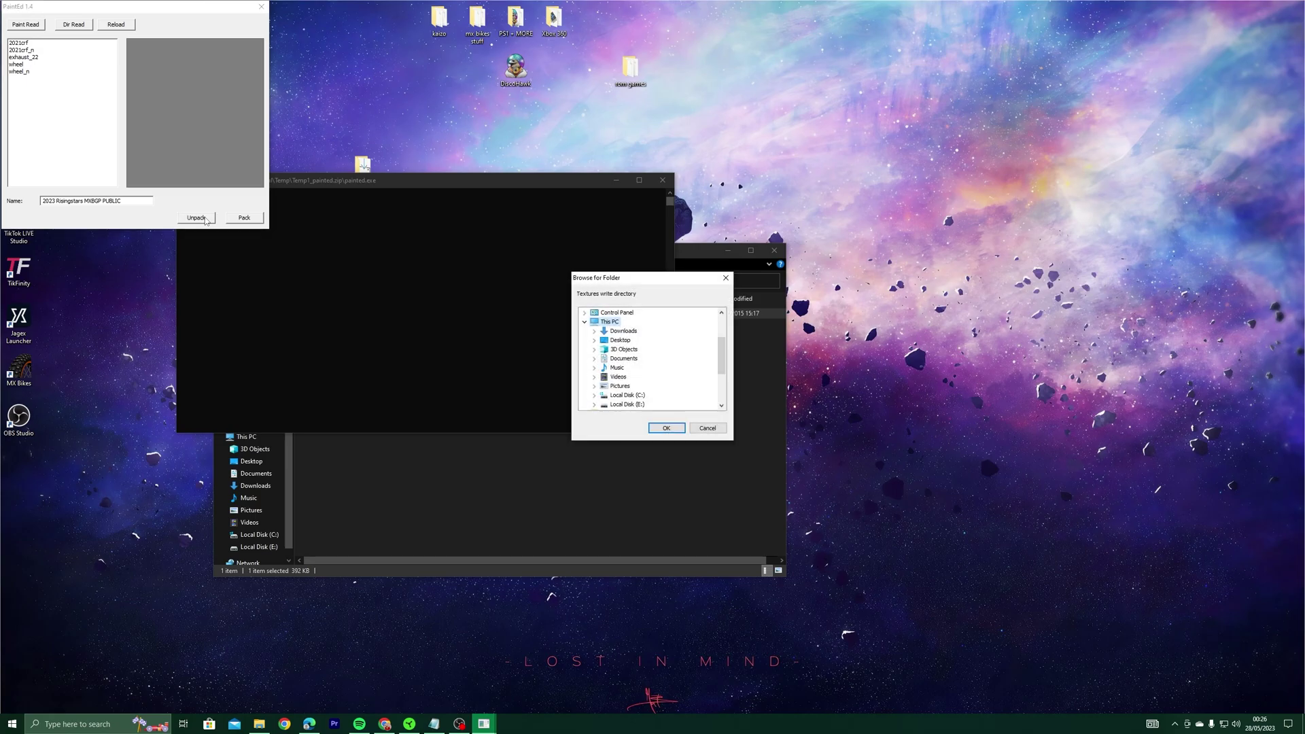
pyautogui.click(594, 340)
pyautogui.click(624, 341)
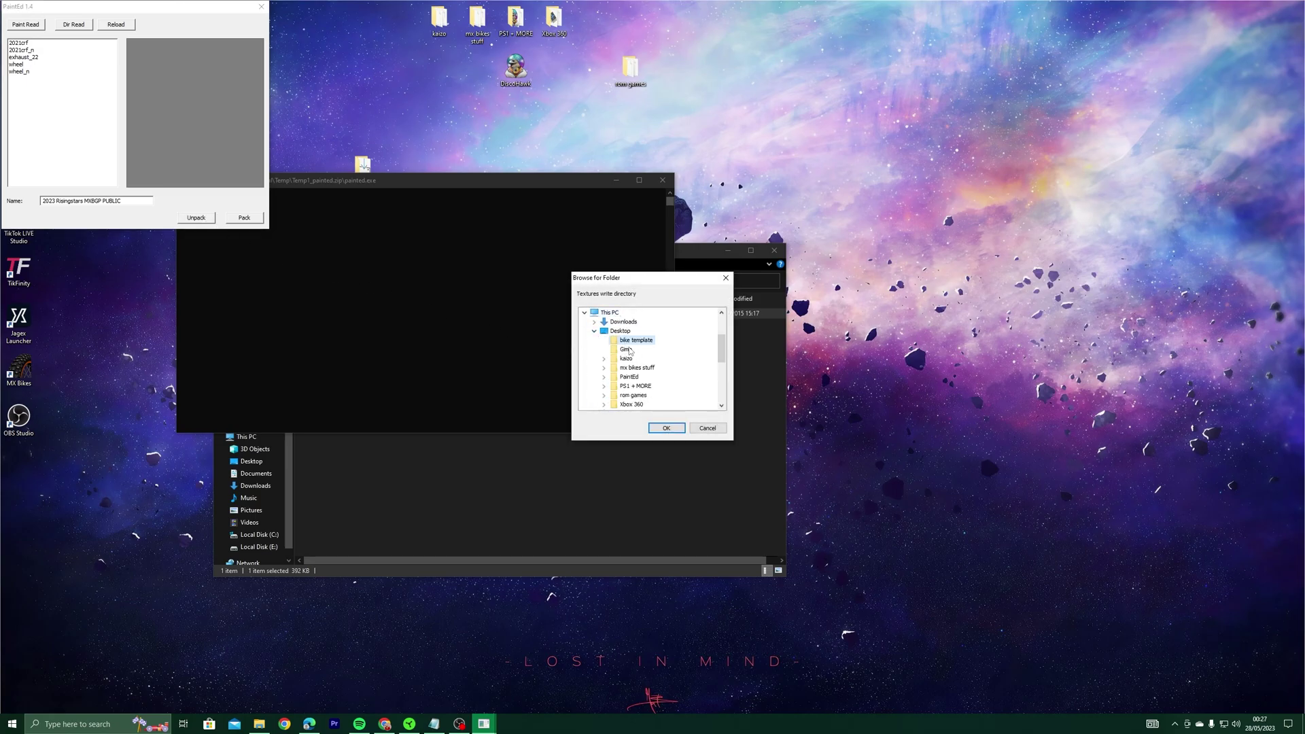
pyautogui.click(666, 428)
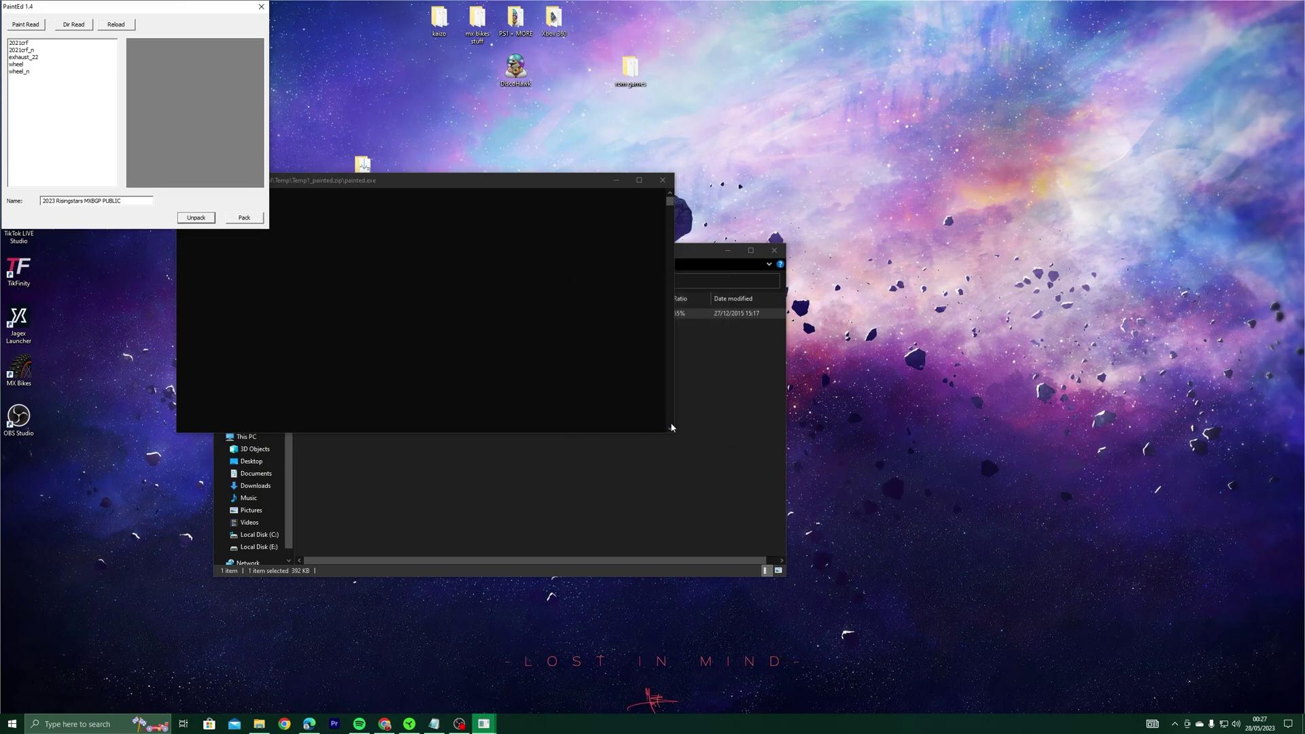
# Step: Close the archive window, check the six unpacked files, and close PaintEd
pyautogui.click(684, 425)
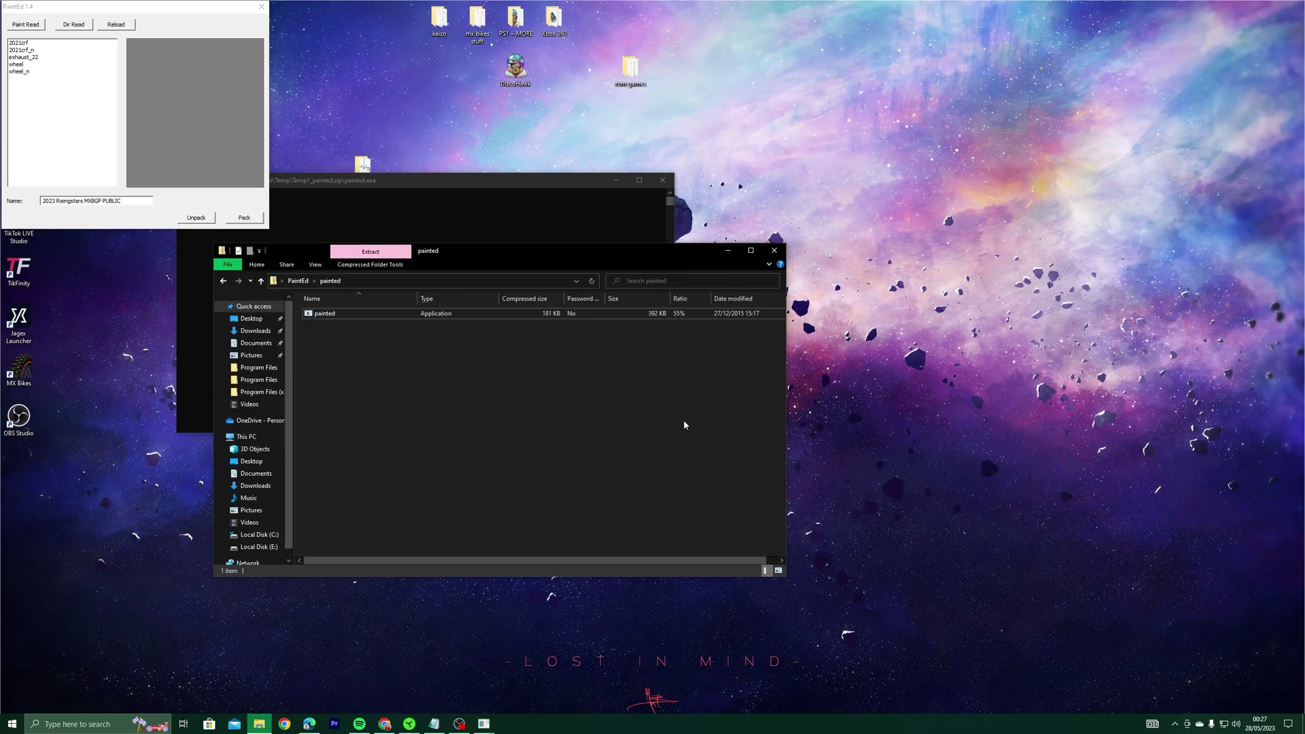
pyautogui.click(774, 250)
pyautogui.moveTo(508, 195); pyautogui.dragTo(444, 322)
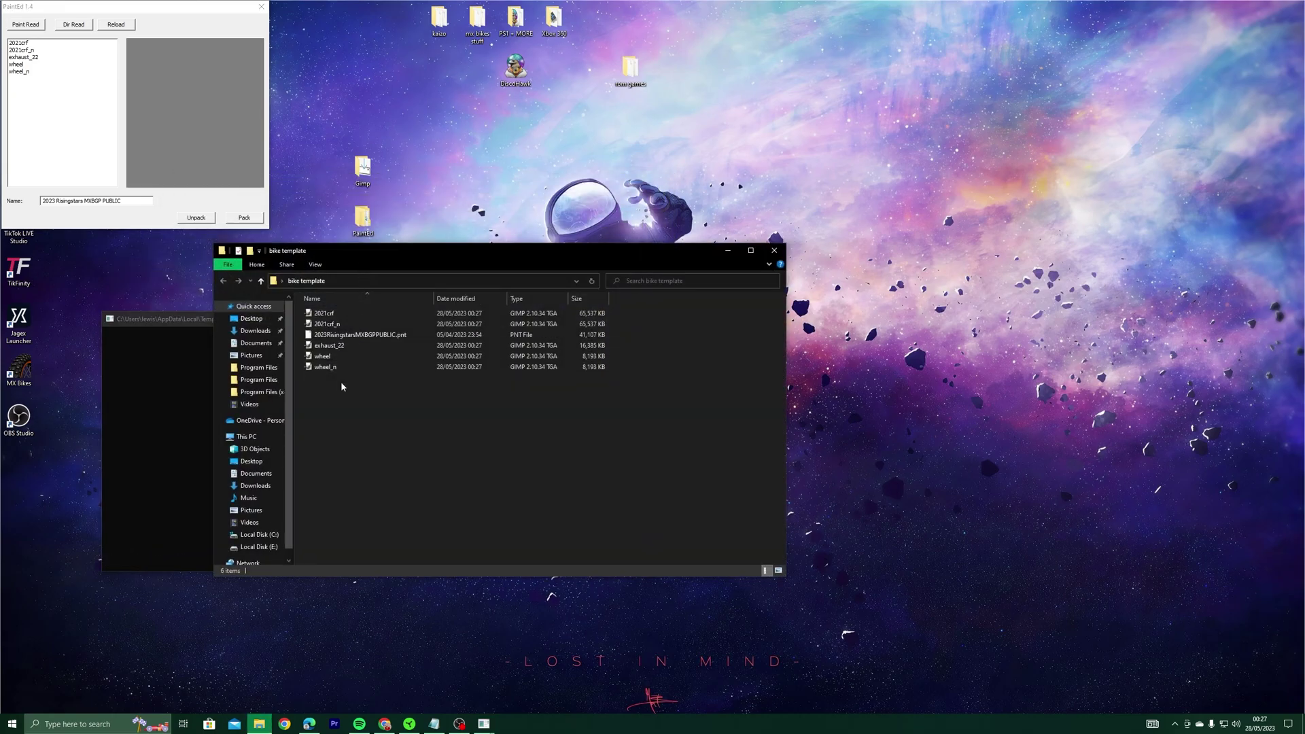
pyautogui.moveTo(340, 382); pyautogui.dragTo(325, 311)
pyautogui.click(261, 4)
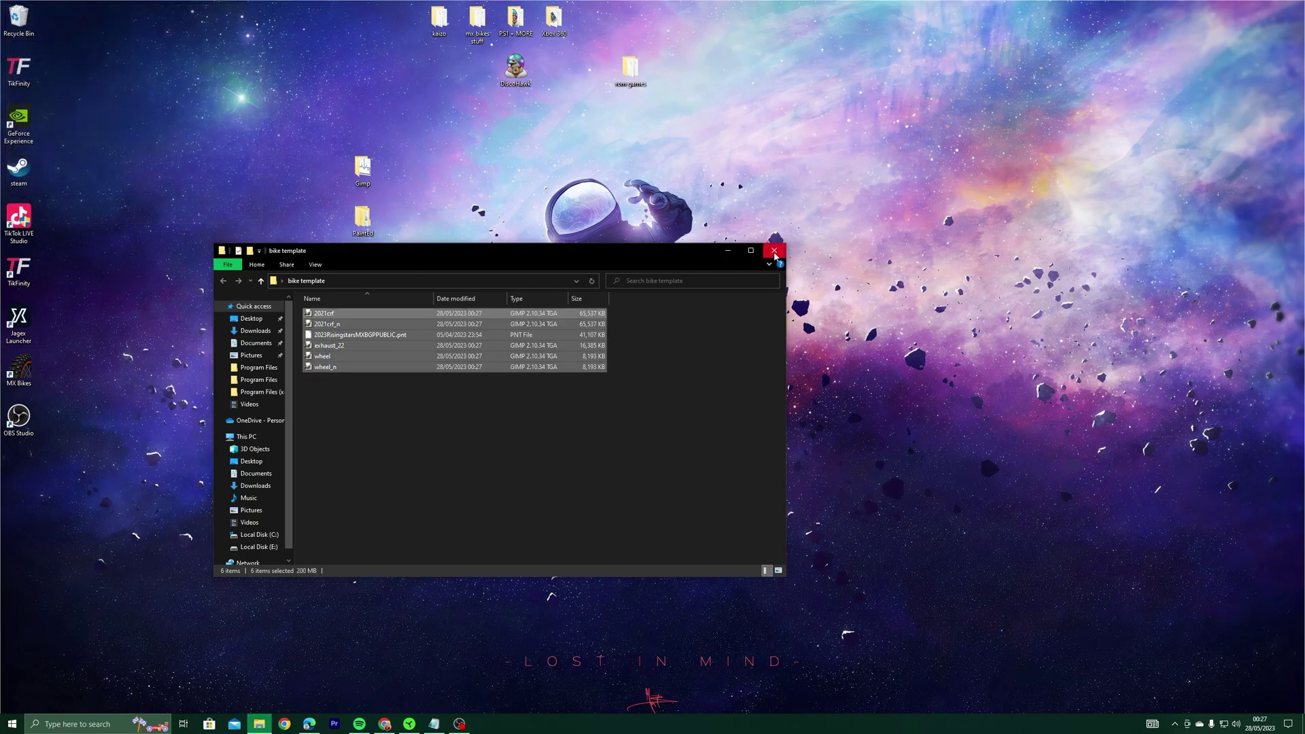
# Step: Open 2021crf from the bike template folder in GIMP
pyautogui.click(339, 381)
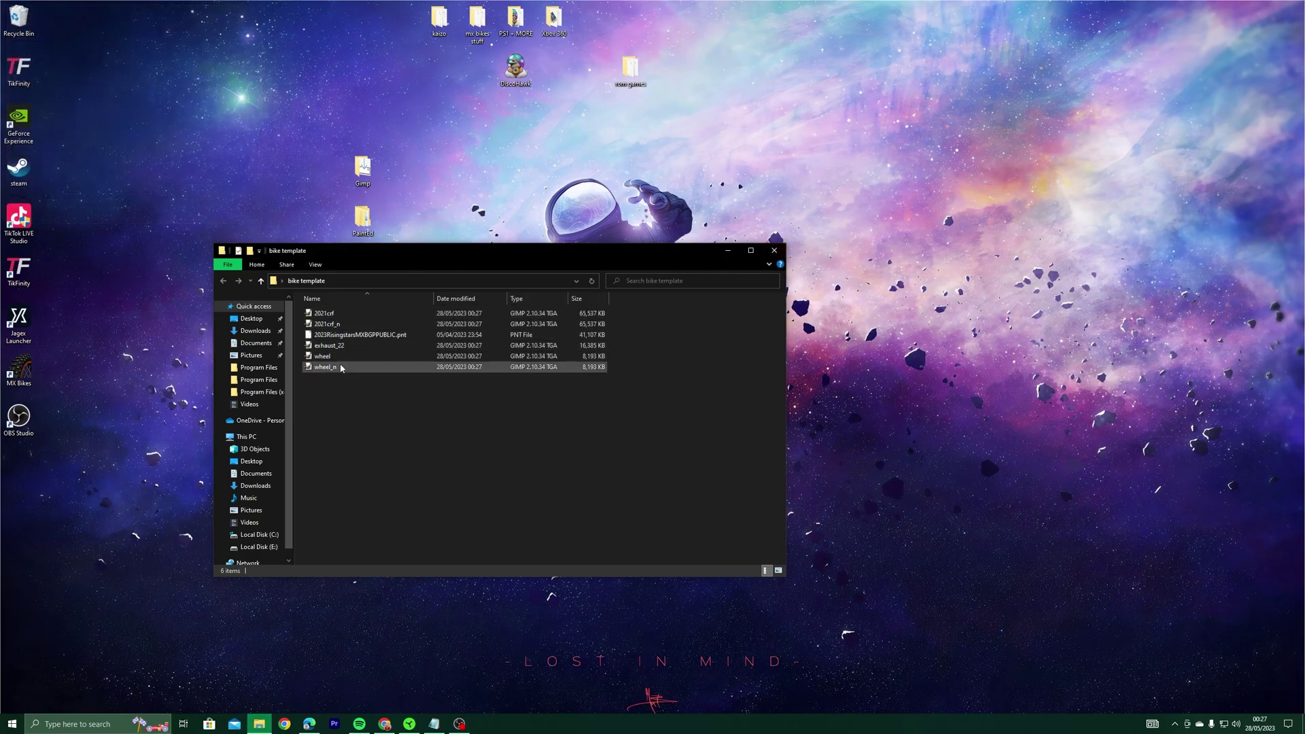
pyautogui.click(333, 316)
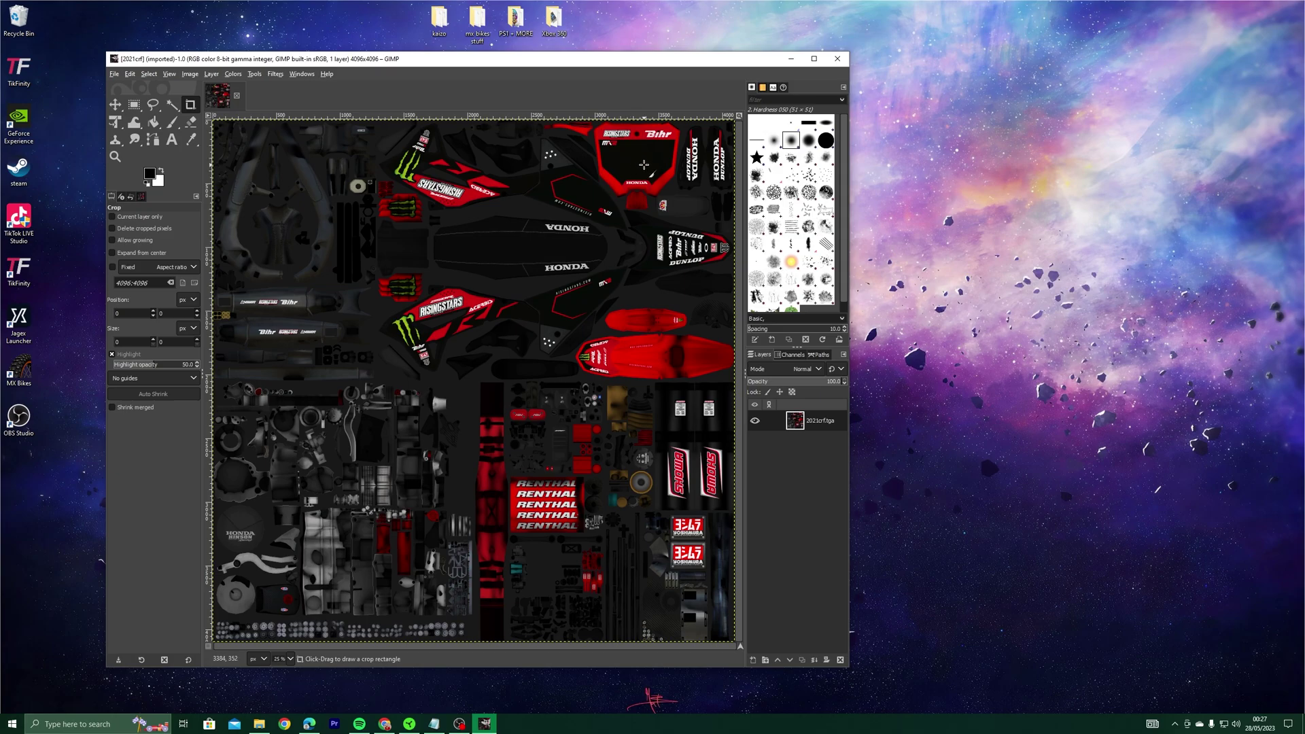
# Step: Zoom in, maximise the window, and select the Paintbrush with a white foreground colour
pyautogui.scroll(4, 634, 164)
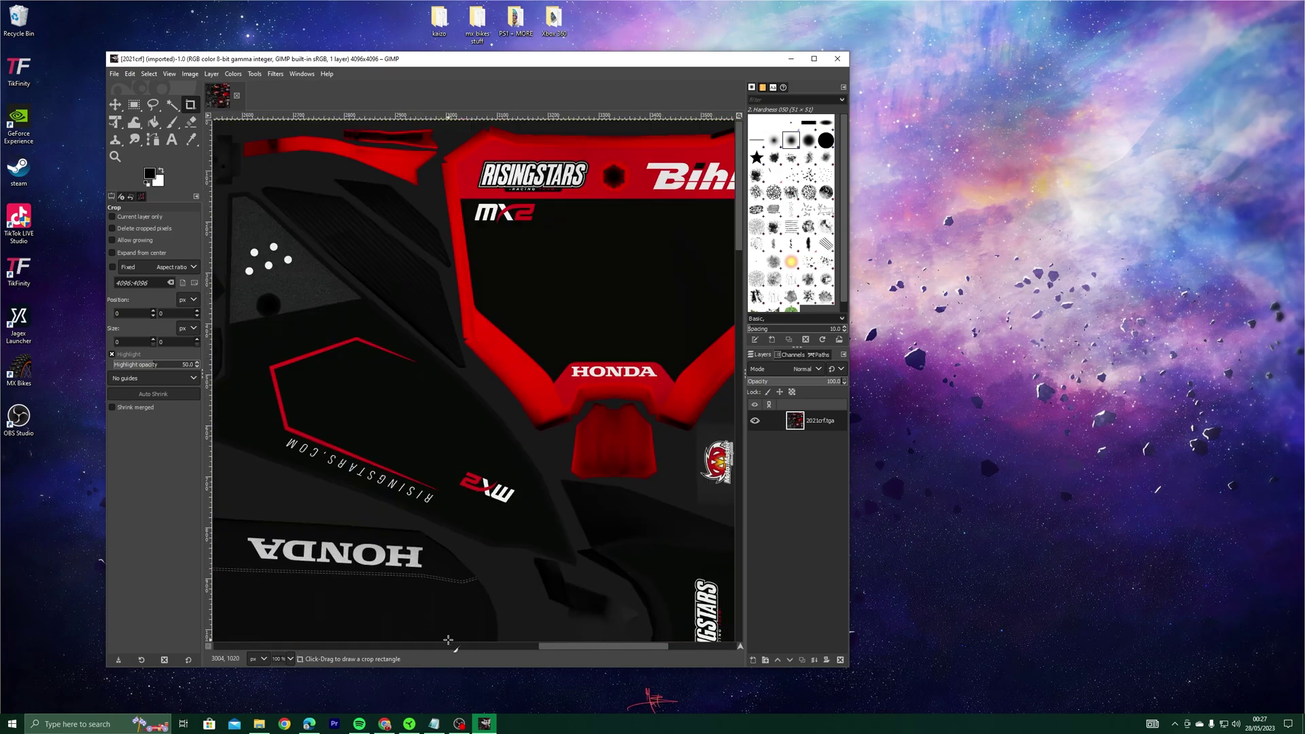
pyautogui.moveTo(616, 645)
pyautogui.mouseDown()
pyautogui.moveTo(482, 647)
pyautogui.moveTo(645, 646)
pyautogui.moveTo(634, 643)
pyautogui.mouseUp()
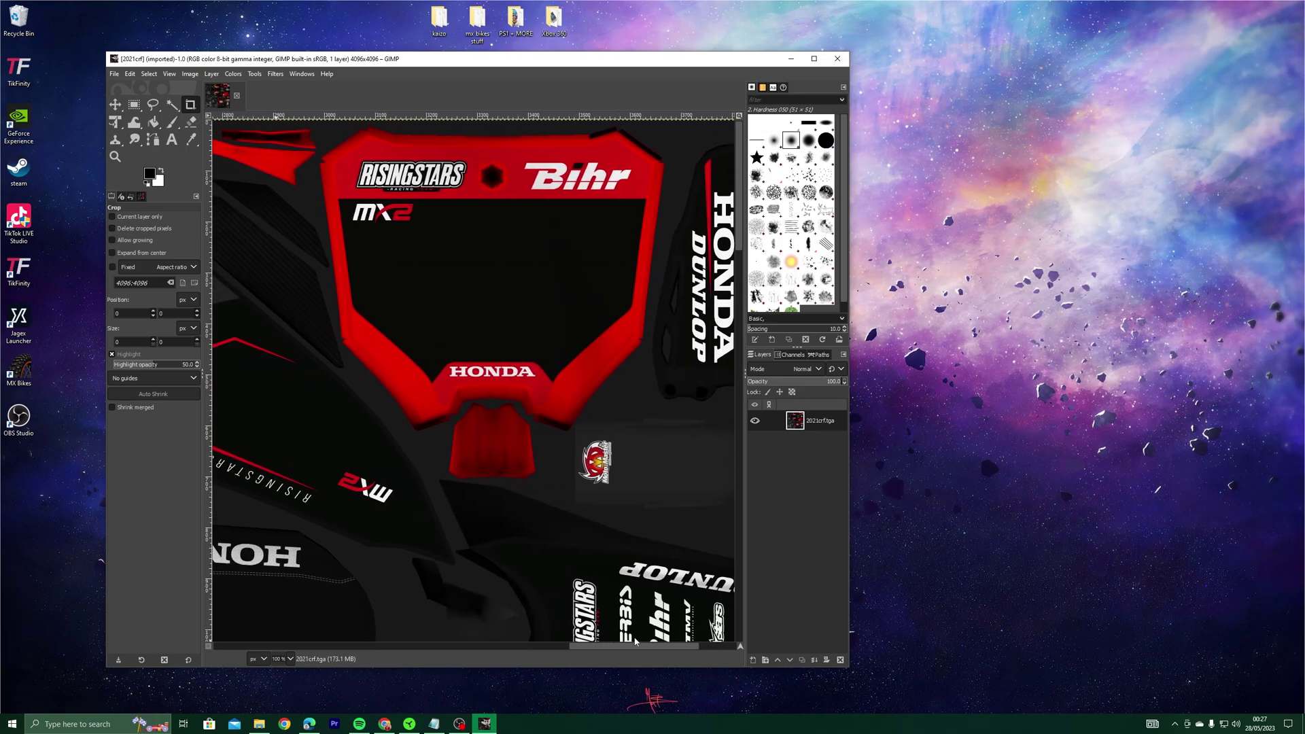
pyautogui.click(813, 58)
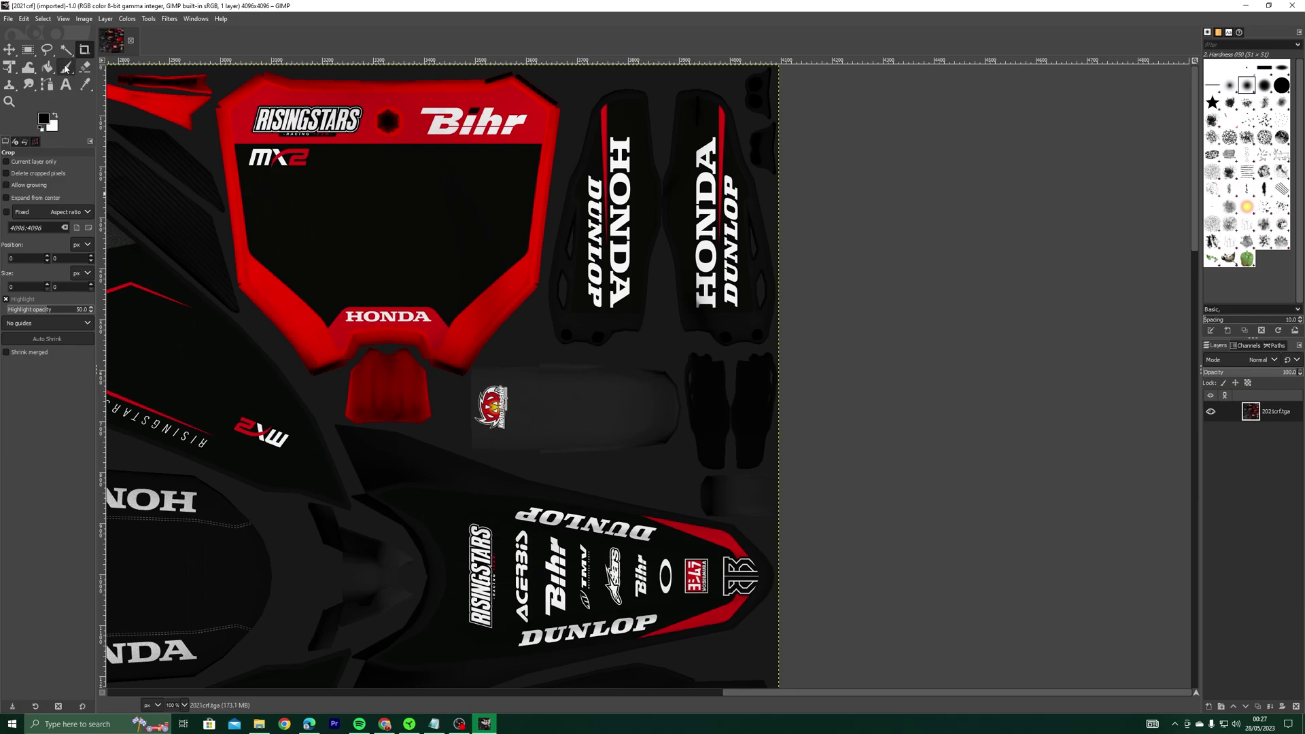
pyautogui.click(66, 67)
pyautogui.click(355, 190)
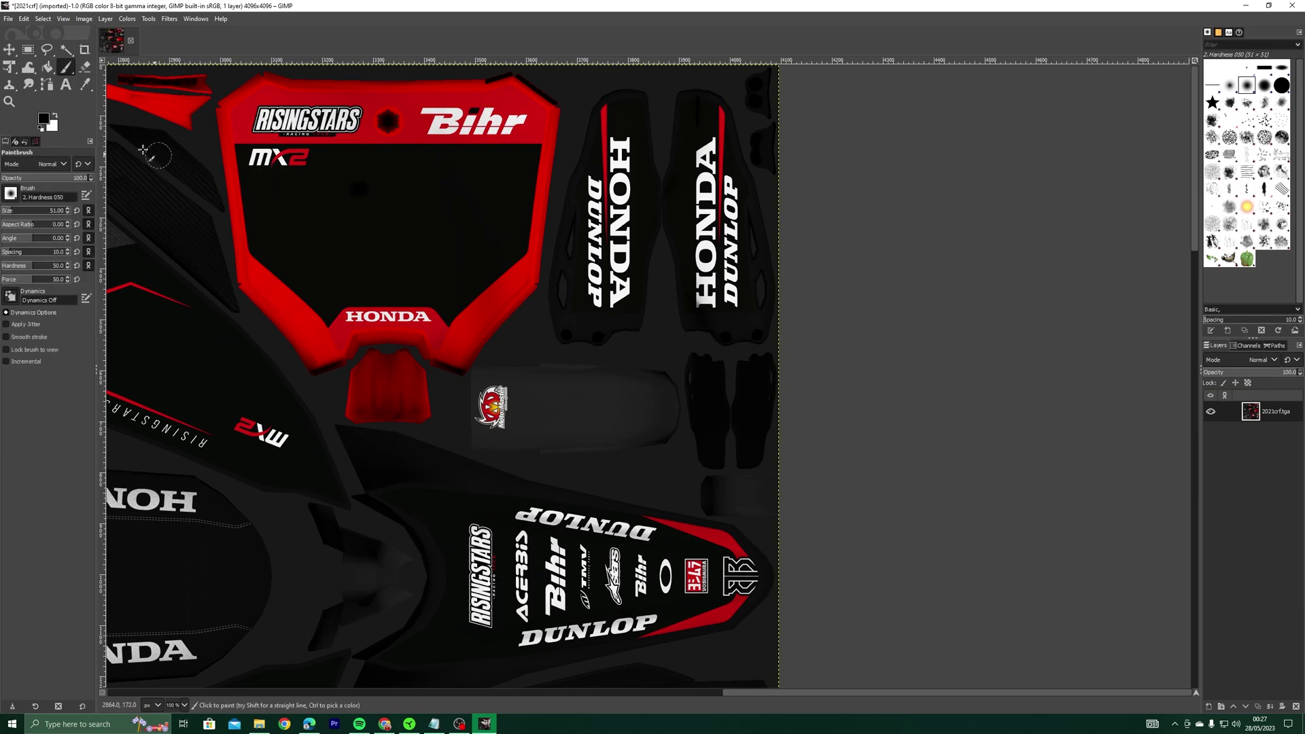
pyautogui.click(43, 119)
pyautogui.click(17, 67)
pyautogui.click(15, 64)
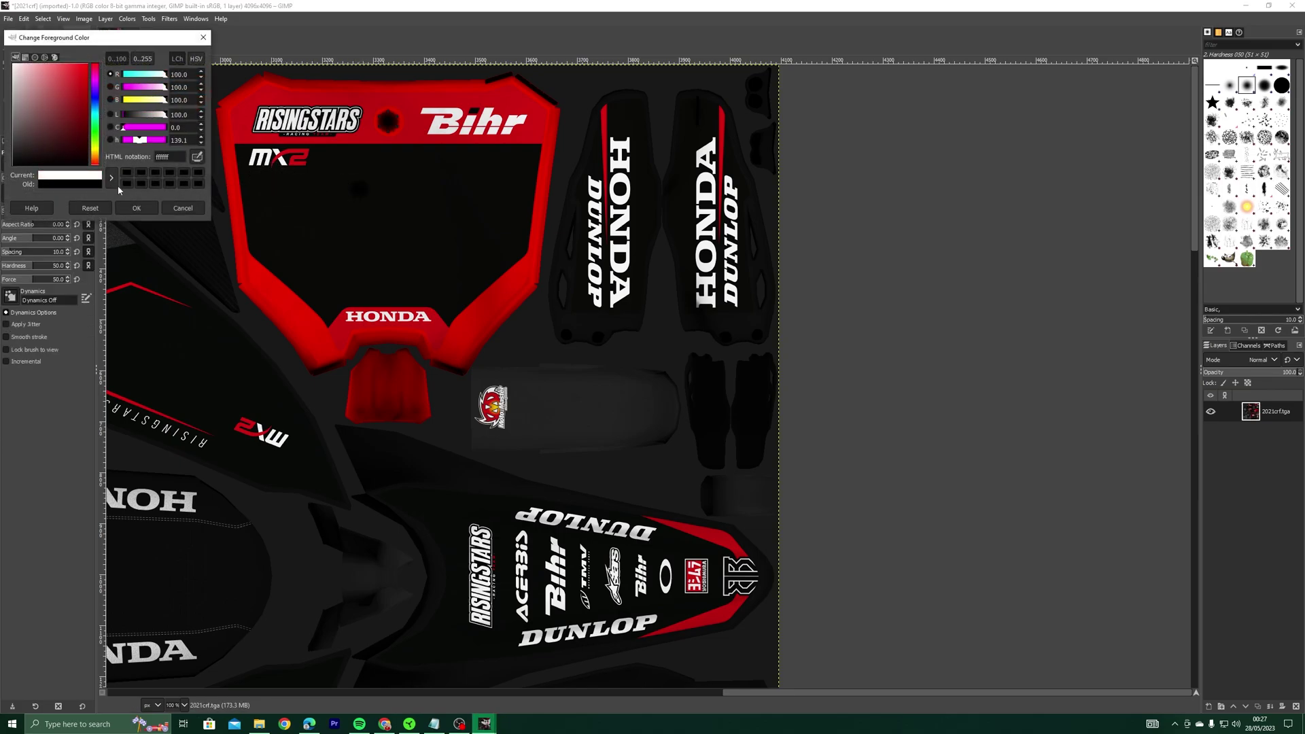
pyautogui.click(135, 208)
# Step: Paint two white eyes and a smile on the black number plate
pyautogui.click(355, 191)
pyautogui.click(354, 191)
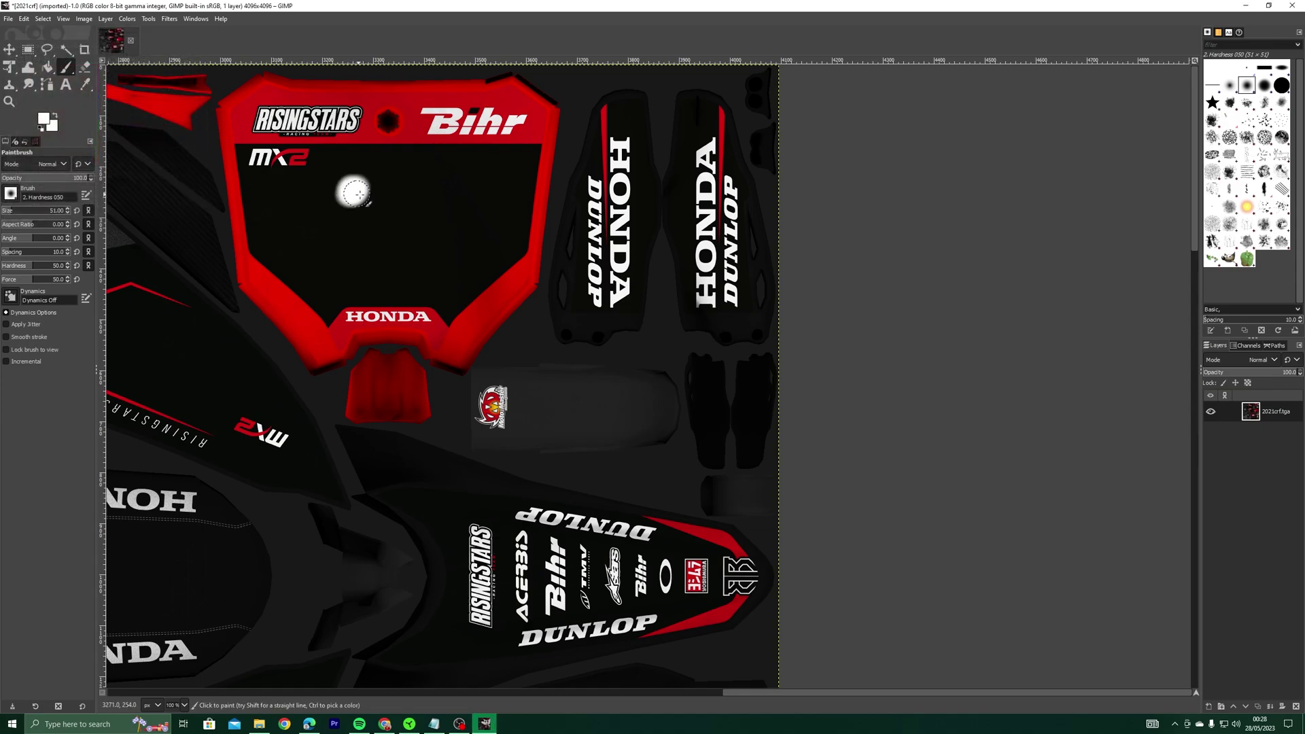
pyautogui.click(416, 191)
pyautogui.click(417, 191)
pyautogui.moveTo(311, 236)
pyautogui.mouseDown()
pyautogui.moveTo(436, 277)
pyautogui.moveTo(475, 229)
pyautogui.mouseUp()
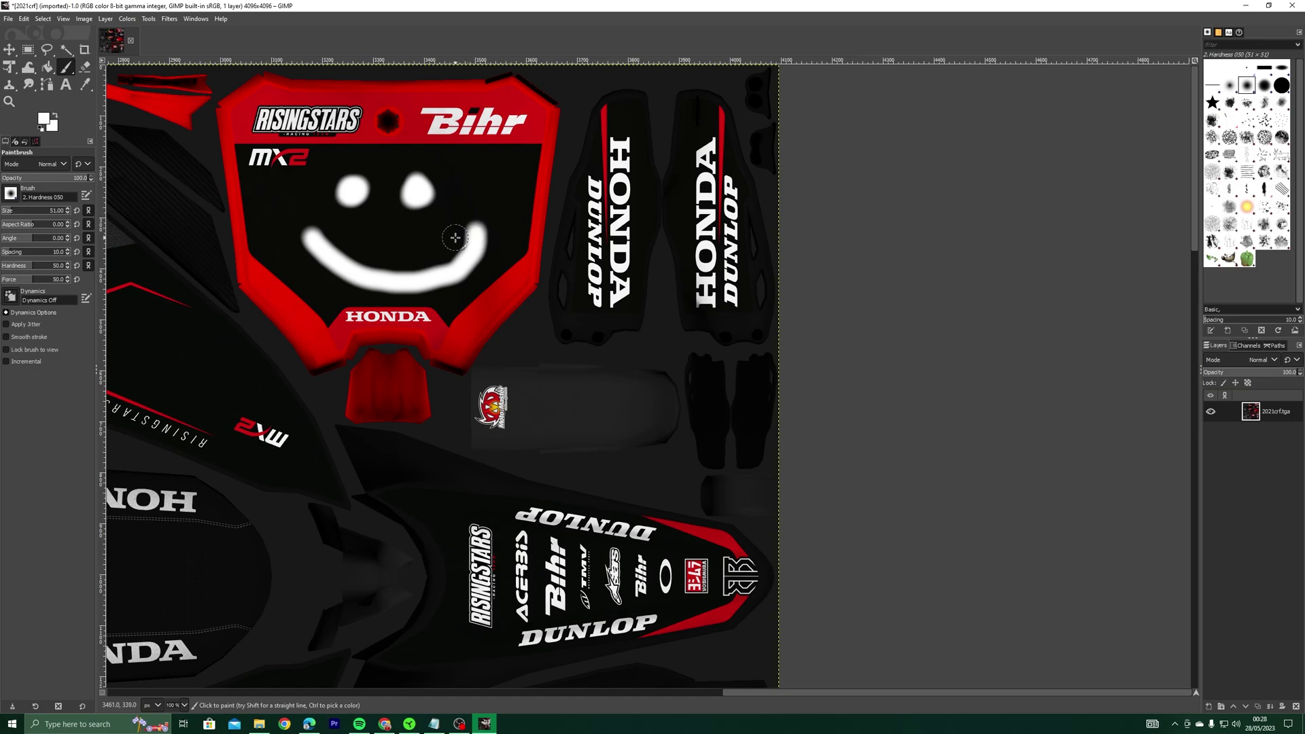
# Step: Export the texture over 2021crf.tga in bike template, then quit GIMP discarding changes
pyautogui.click(8, 19)
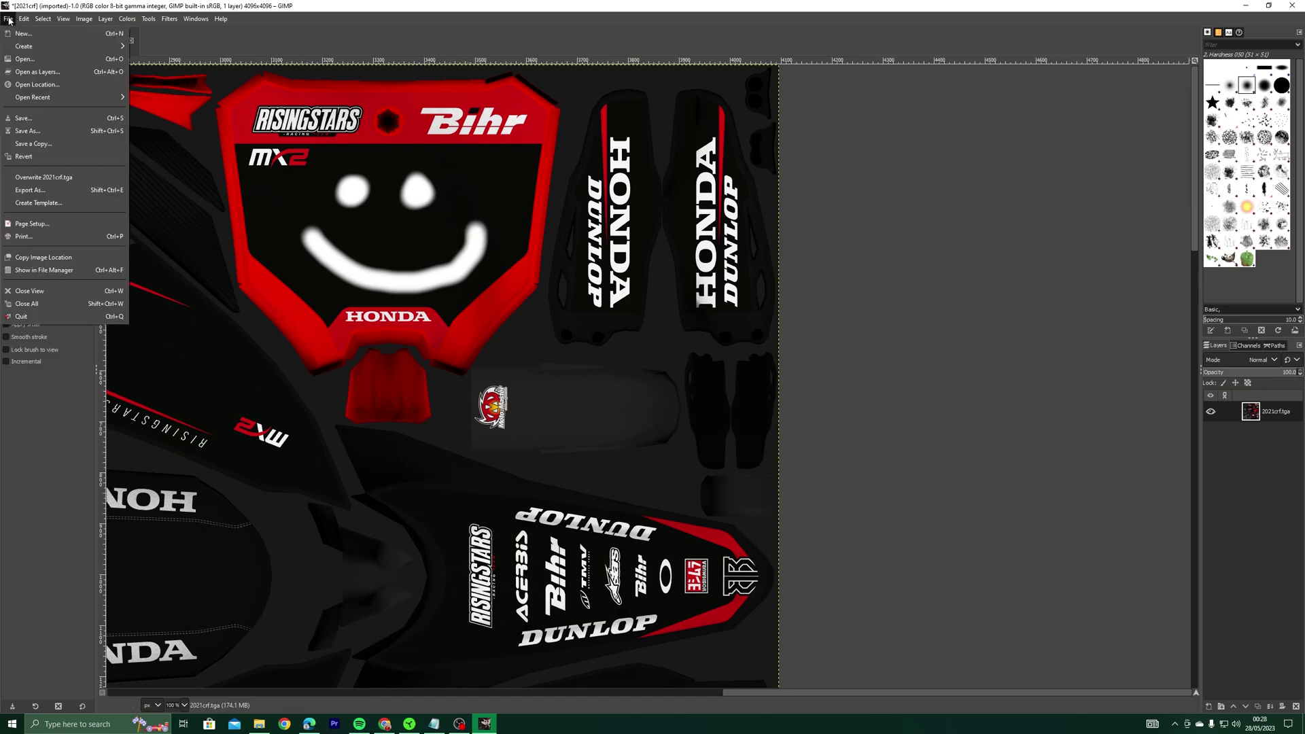
pyautogui.click(42, 191)
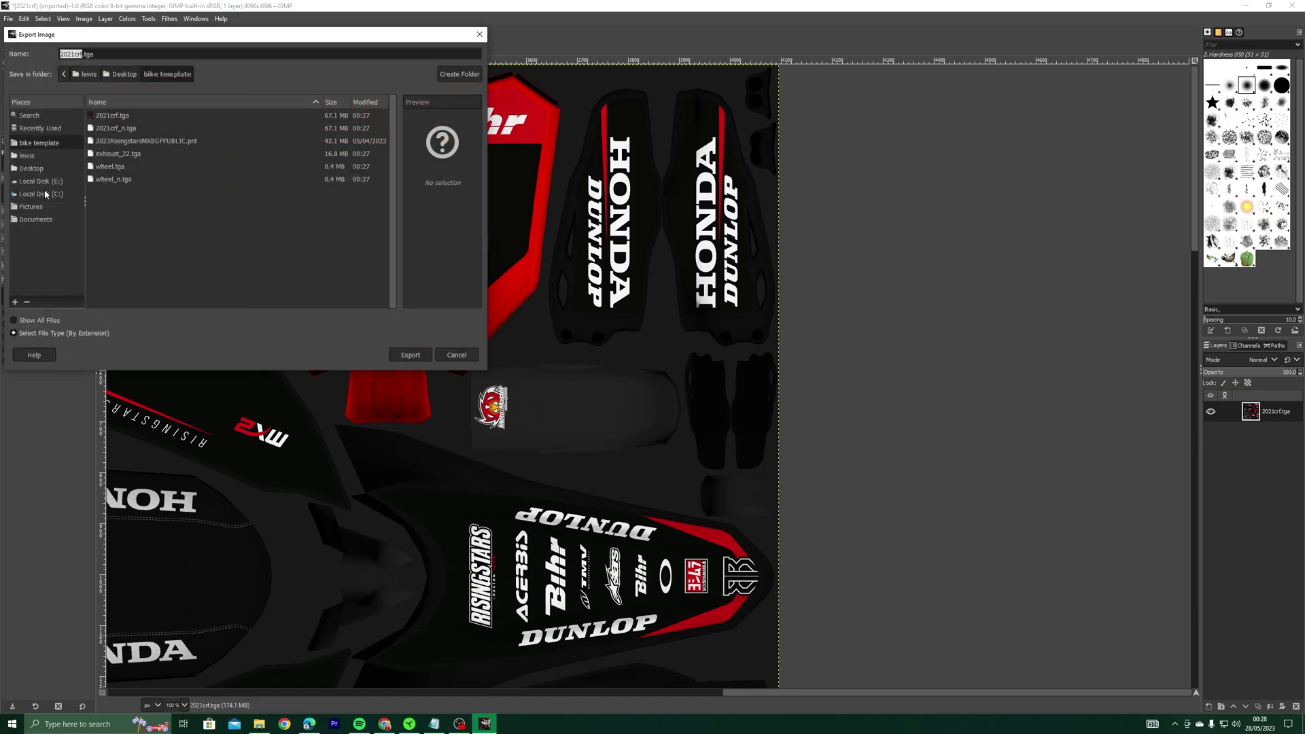
pyautogui.click(411, 356)
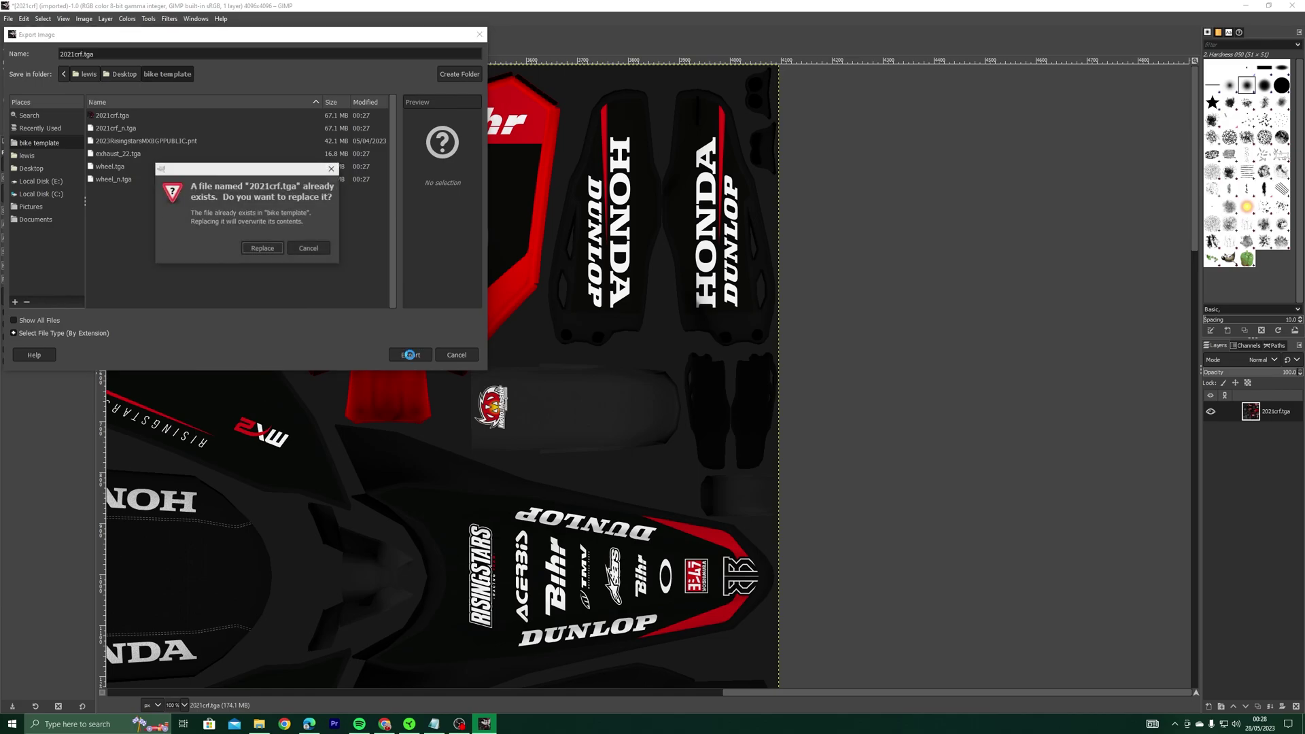
pyautogui.click(268, 252)
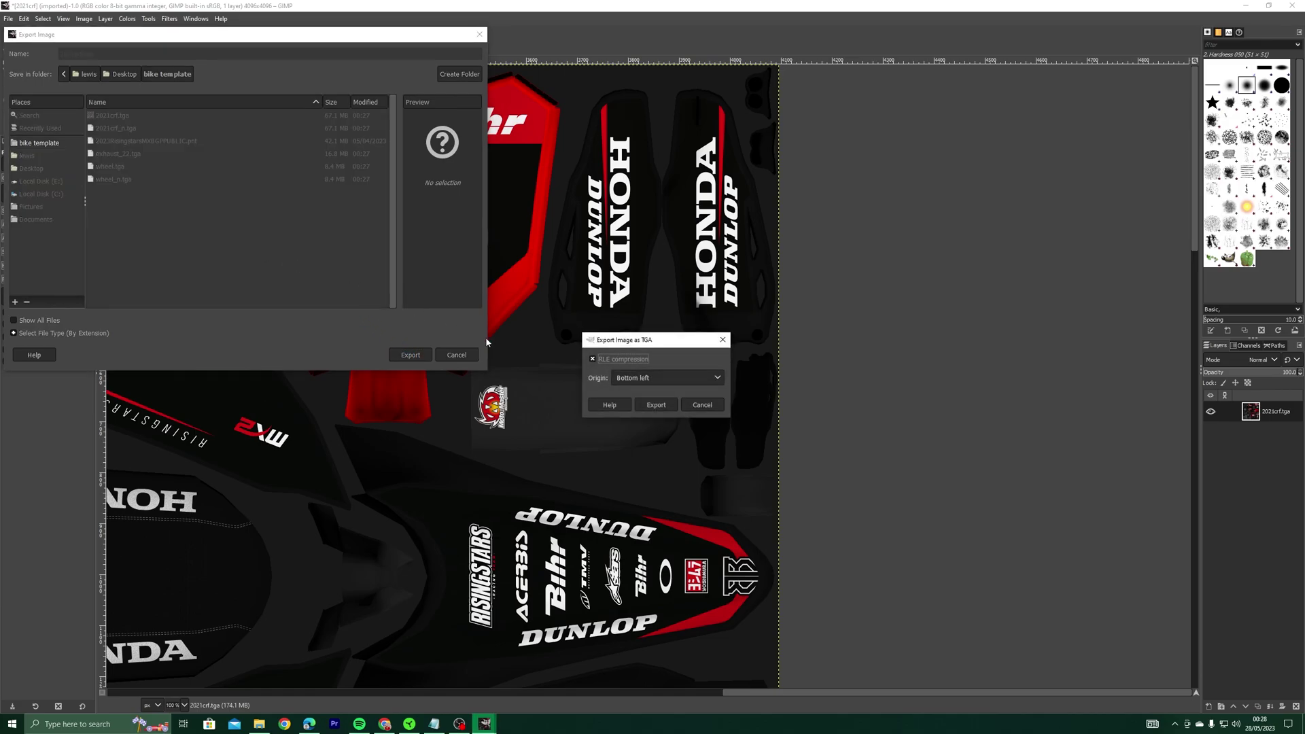
pyautogui.click(656, 405)
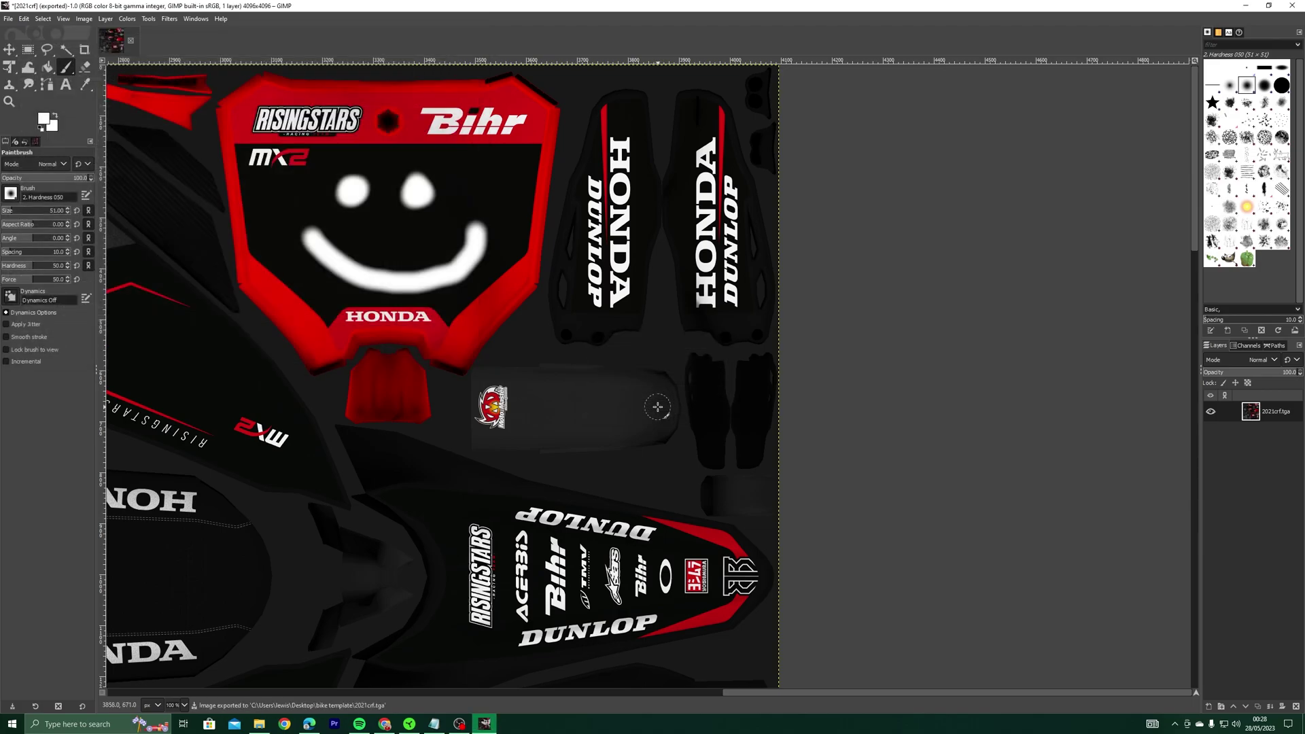
pyautogui.click(1300, 4)
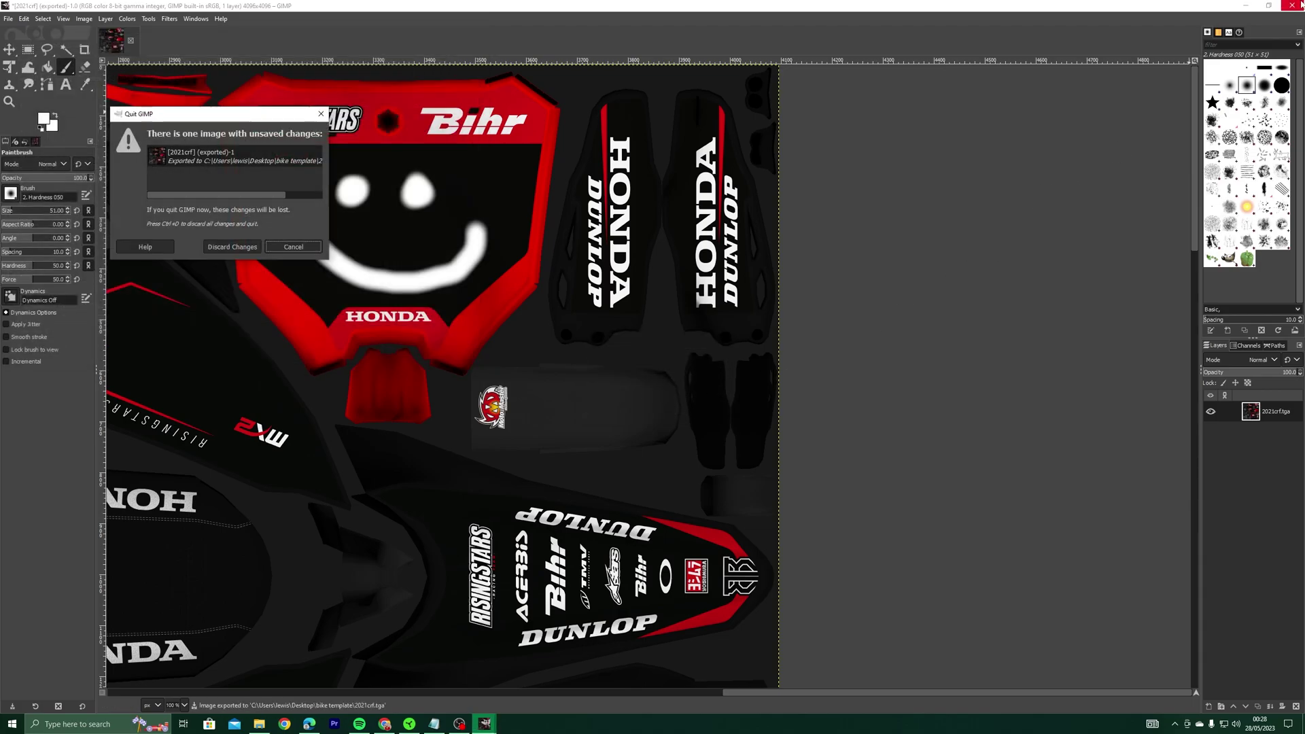
pyautogui.click(246, 252)
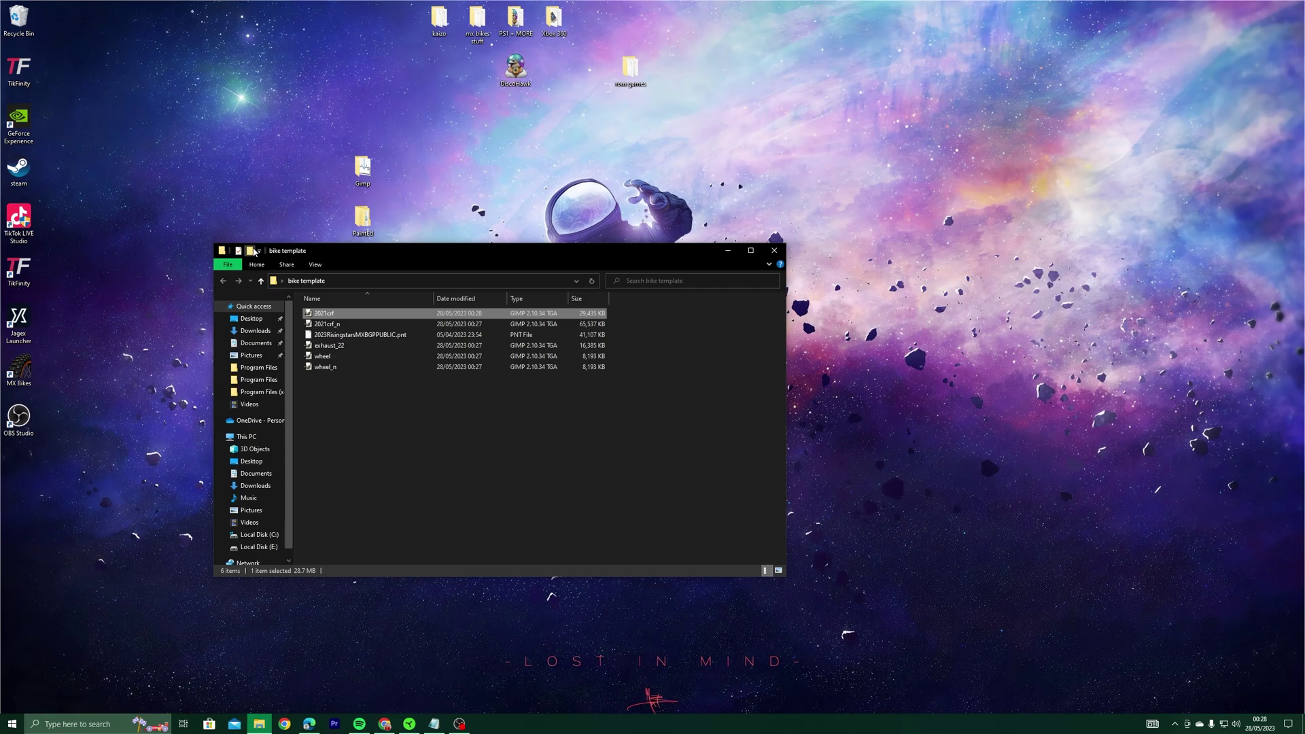
# Step: Close the folder window and launch painted.exe from the PaintEd archive
pyautogui.click(772, 252)
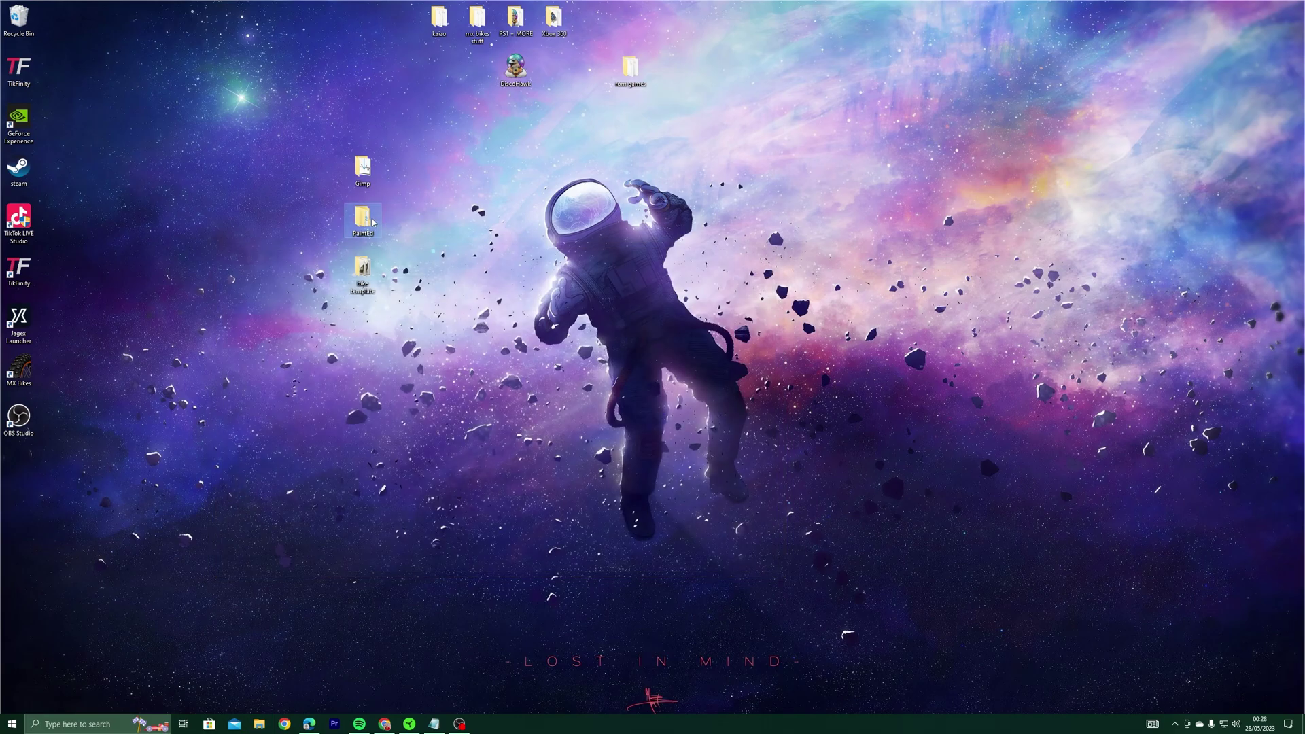
pyautogui.doubleClick(372, 222)
pyautogui.doubleClick(326, 311)
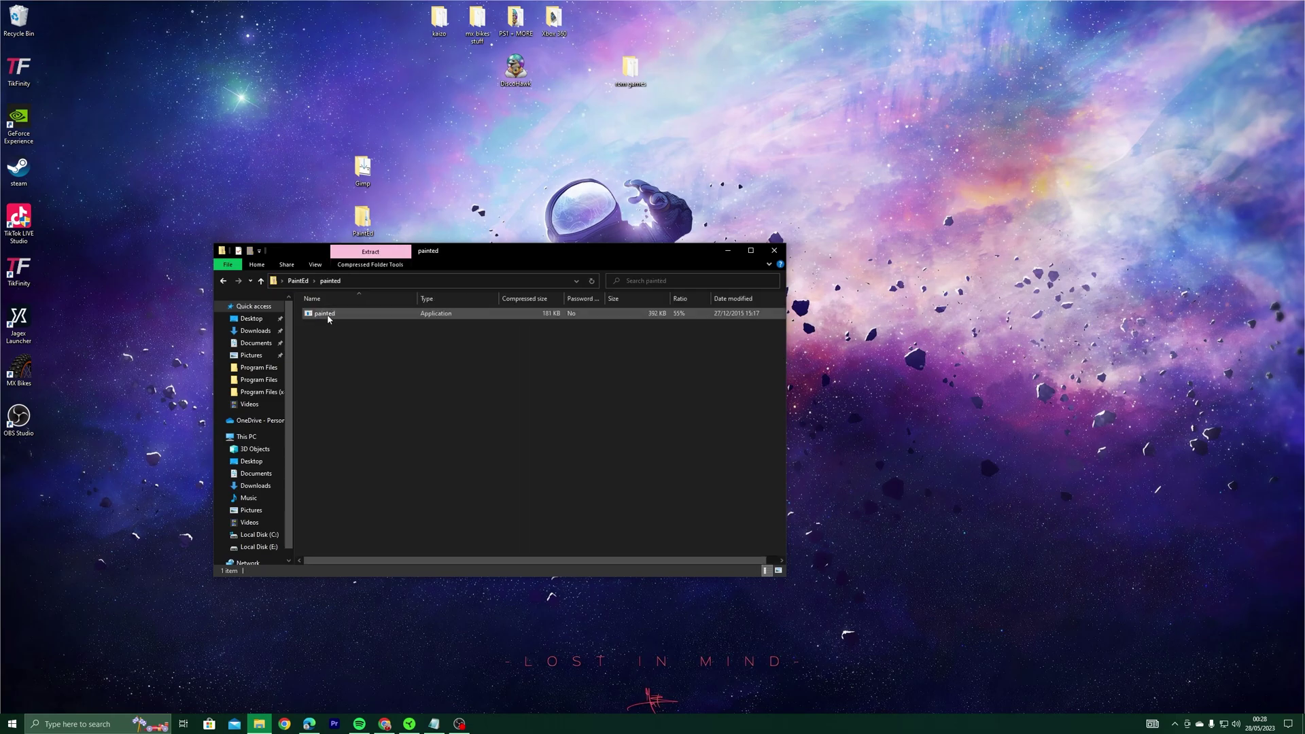
pyautogui.doubleClick(326, 314)
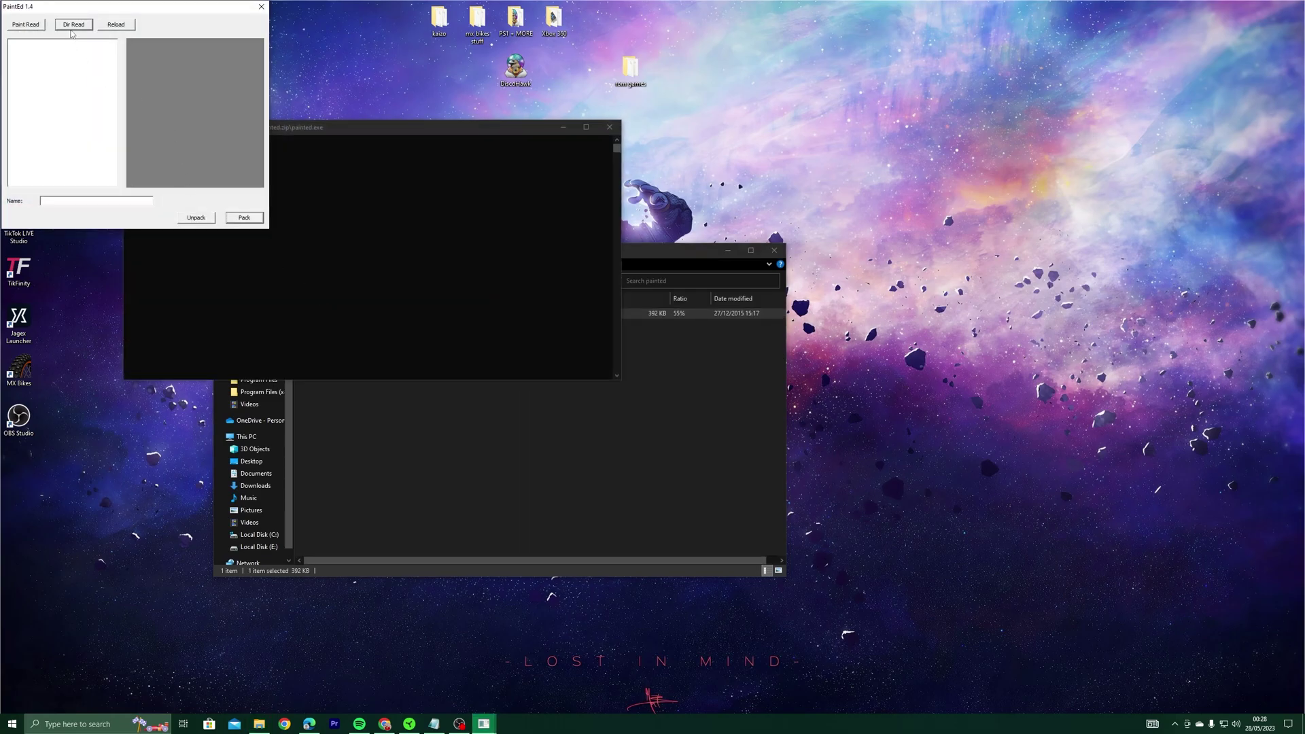
# Step: Read textures from Desktop\bike template and set the paint name to SMILEY
pyautogui.click(73, 26)
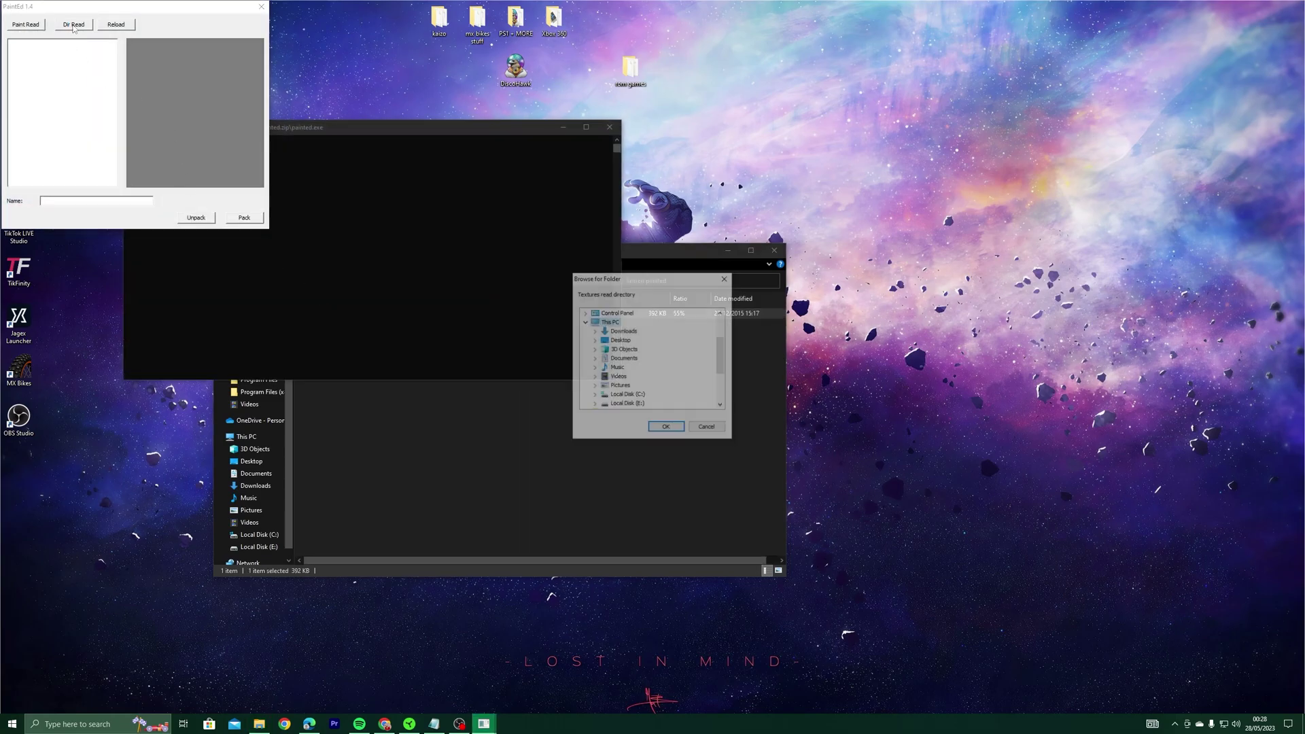
pyautogui.click(595, 340)
pyautogui.click(630, 341)
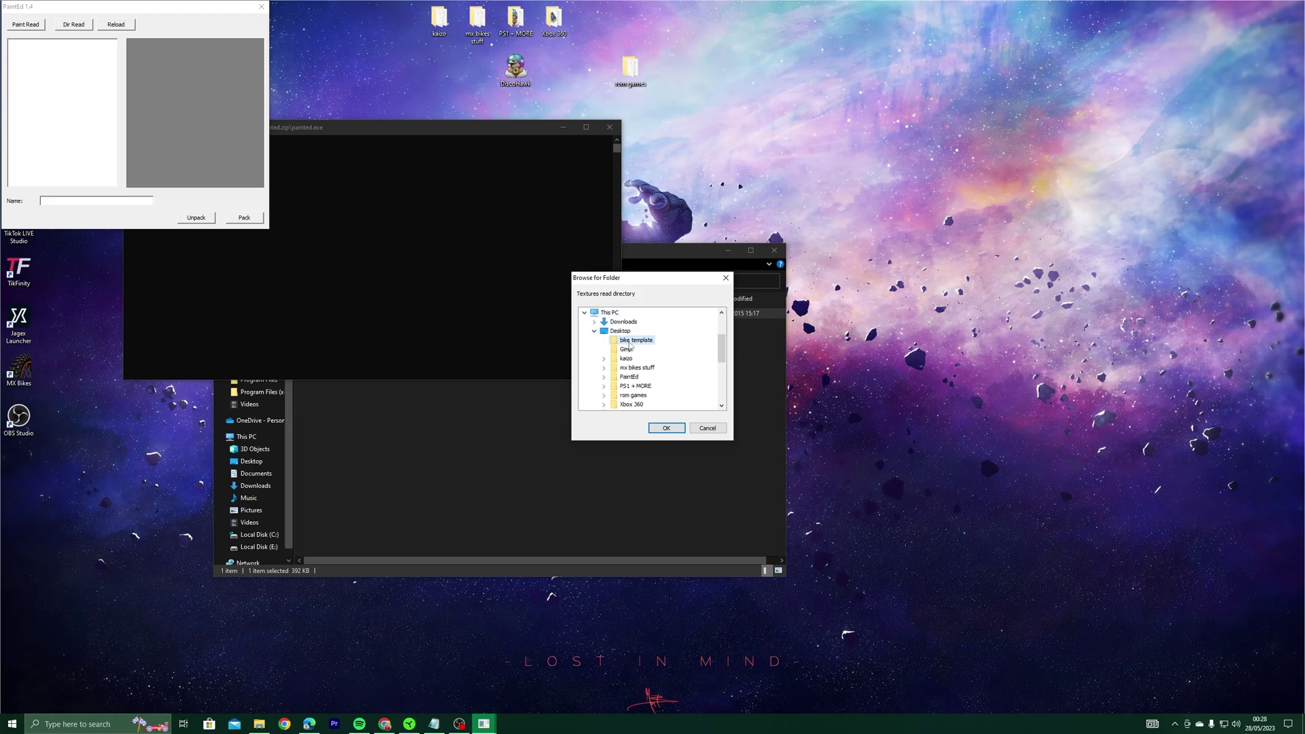
pyautogui.click(666, 428)
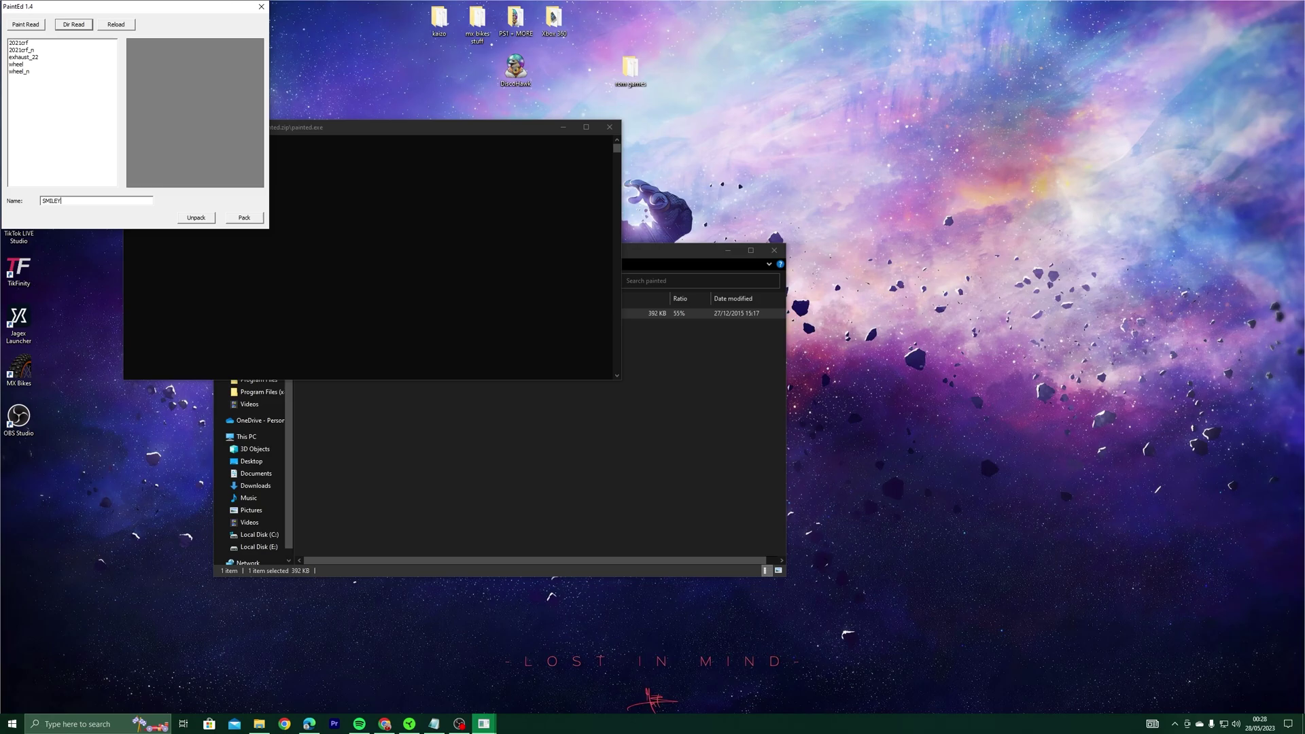
pyautogui.doubleClick(65, 201)
# Step: Pack the textures and save them as SMILEY.pnt in the Desktop bike template folder
pyautogui.click(234, 219)
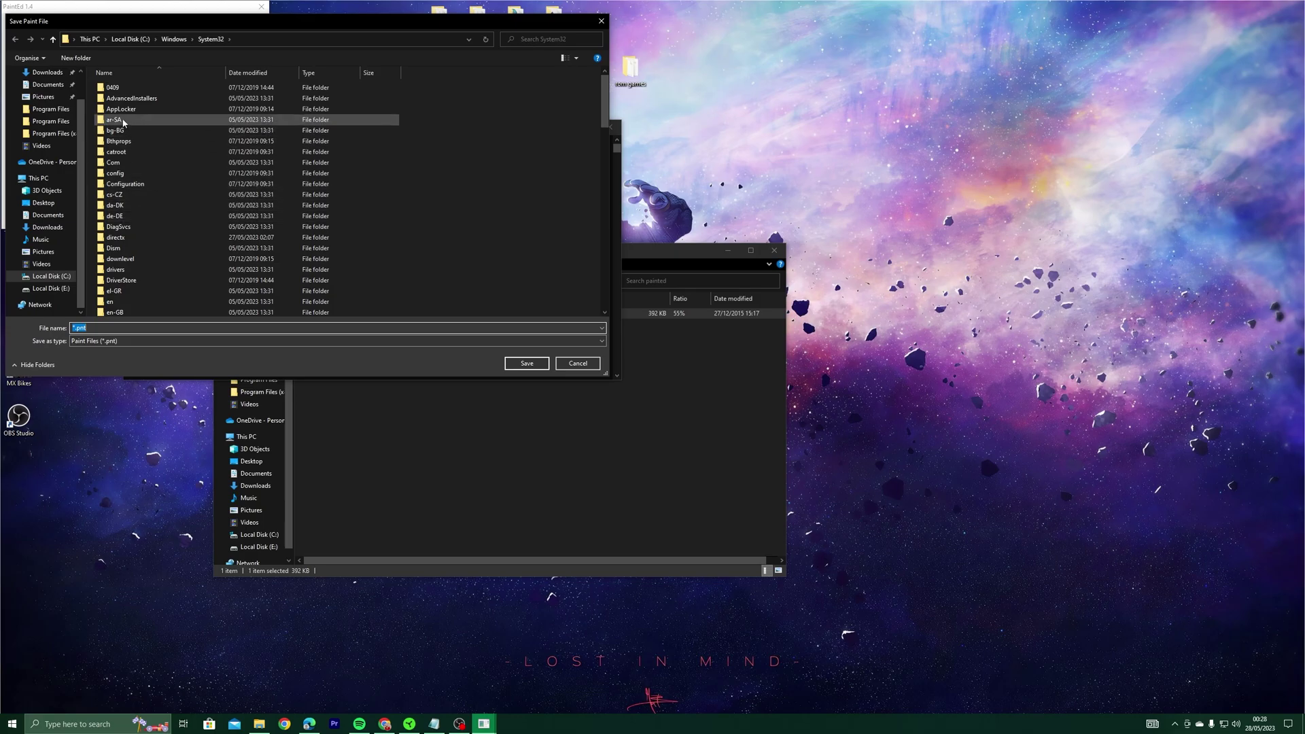
pyautogui.click(45, 204)
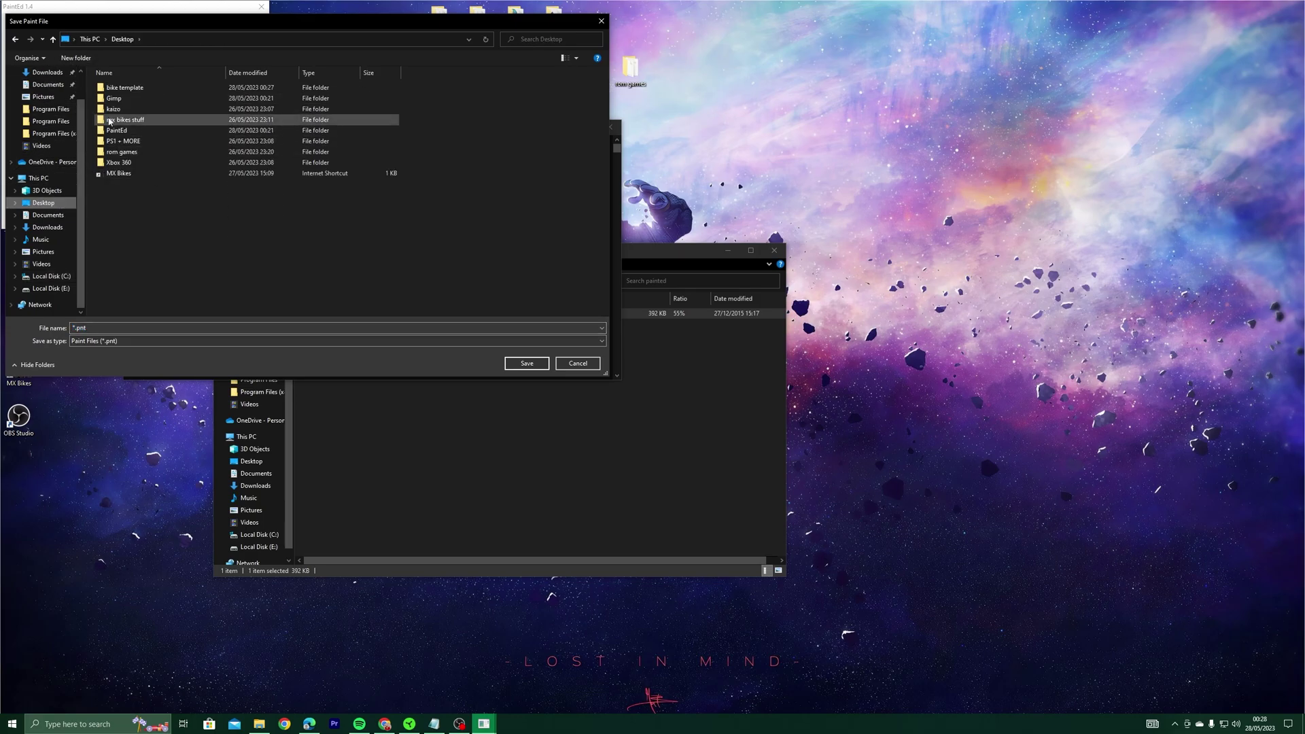
pyautogui.doubleClick(127, 89)
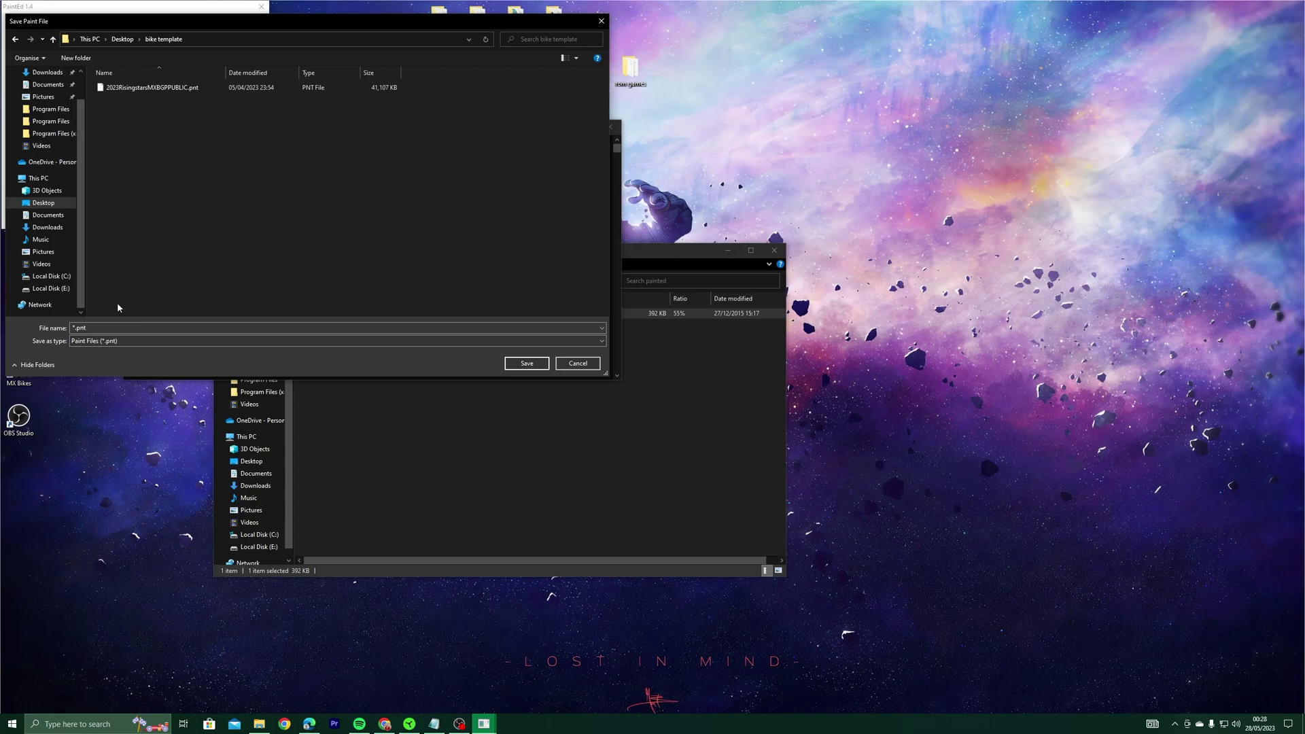
pyautogui.click(136, 327)
pyautogui.write('SMILEY')
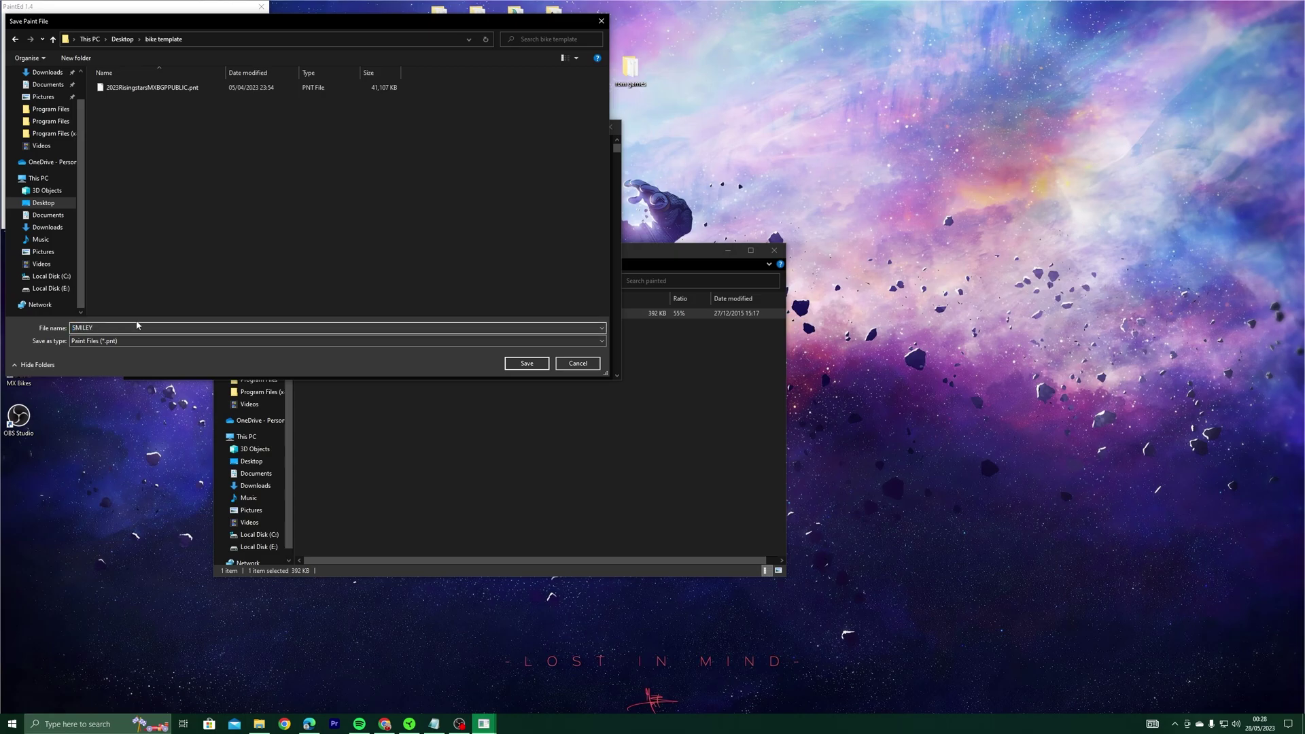
pyautogui.doubleClick(83, 327)
pyautogui.click(521, 365)
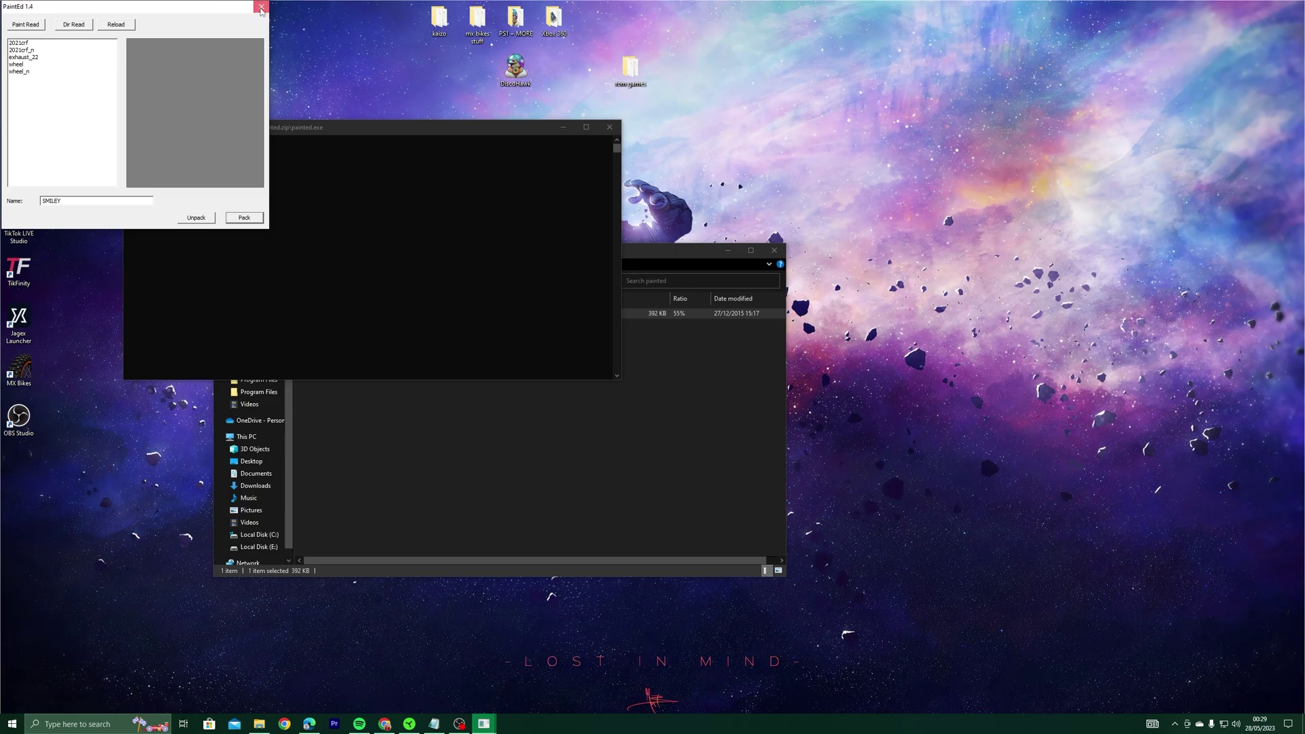
# Step: Close PaintEd and pull SMILEY.pnt out of the bike template folder onto the desktop
pyautogui.click(260, 8)
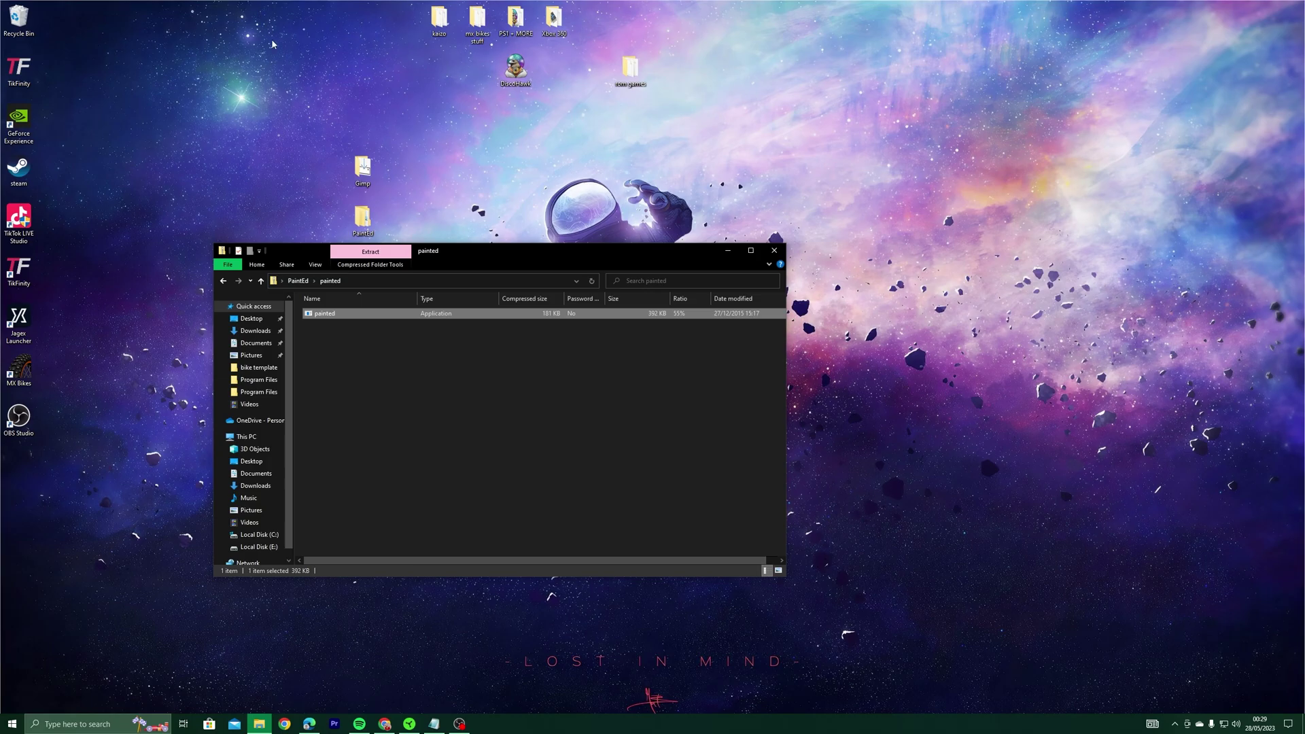
pyautogui.click(774, 251)
pyautogui.doubleClick(369, 278)
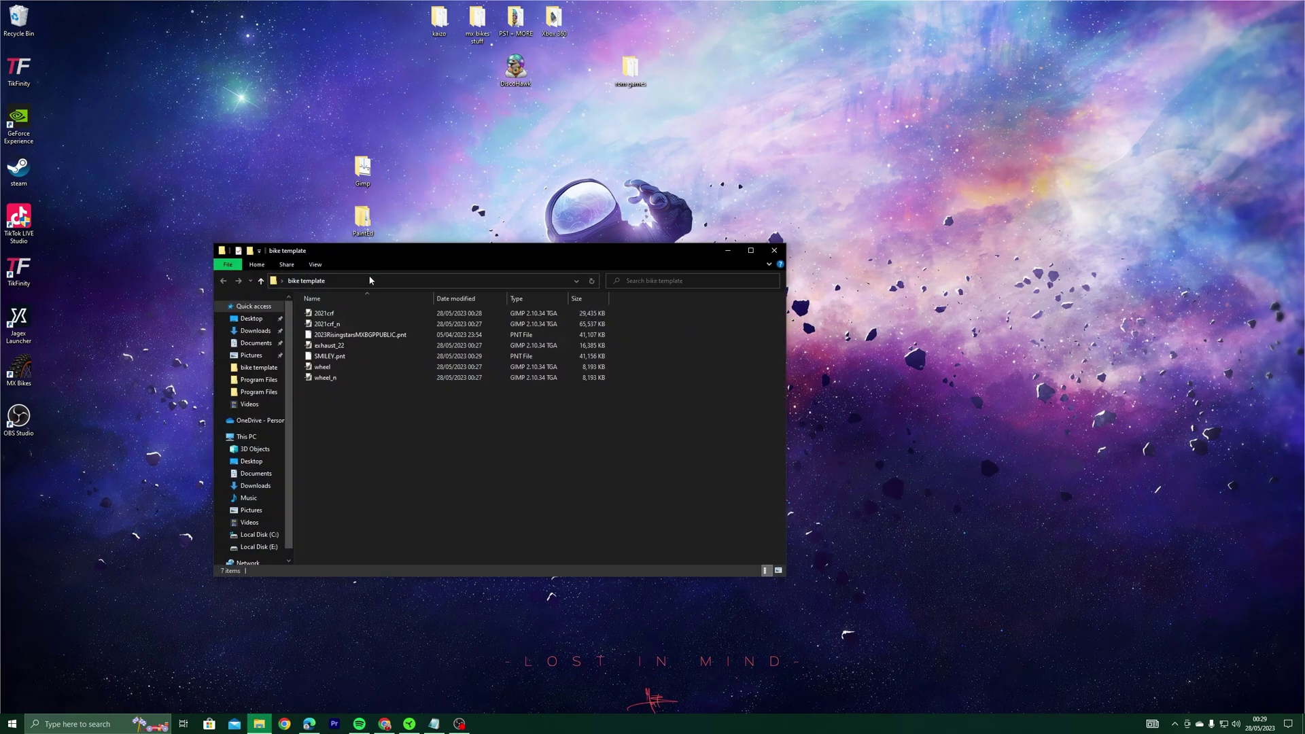
pyautogui.click(340, 357)
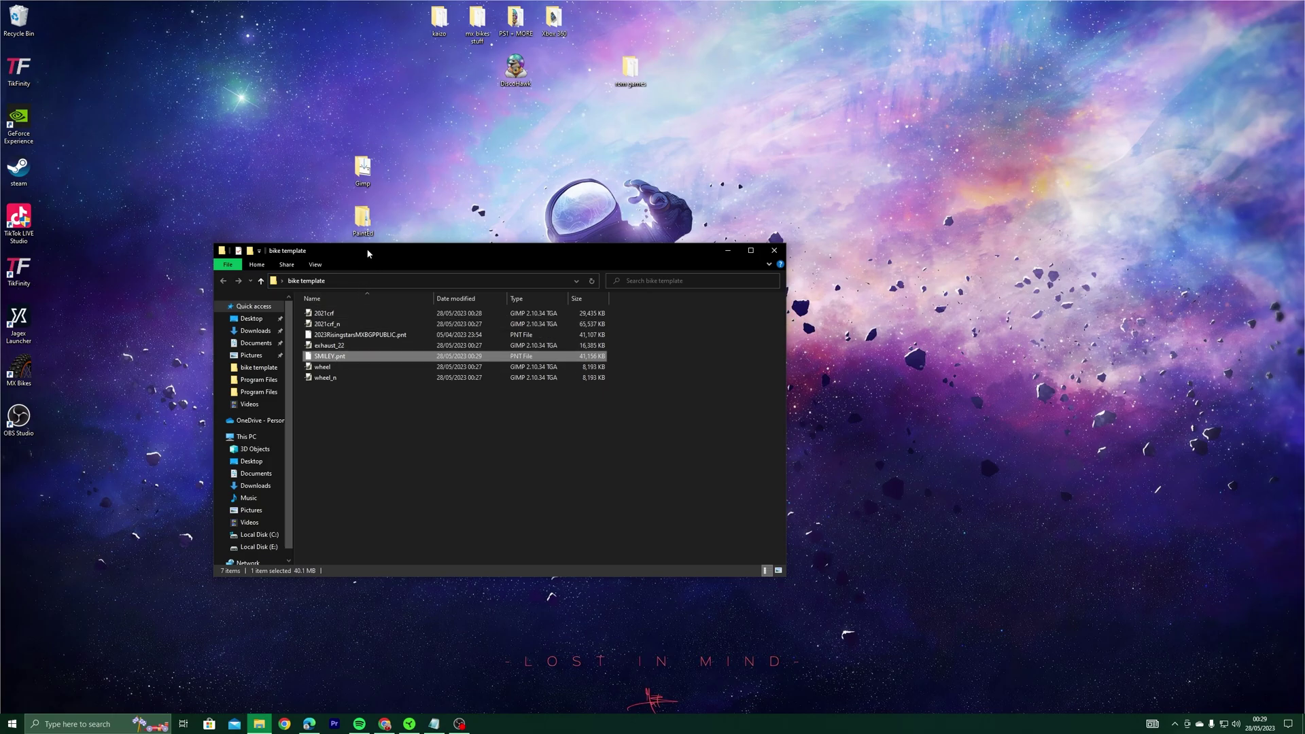
pyautogui.moveTo(352, 261); pyautogui.dragTo(723, 267)
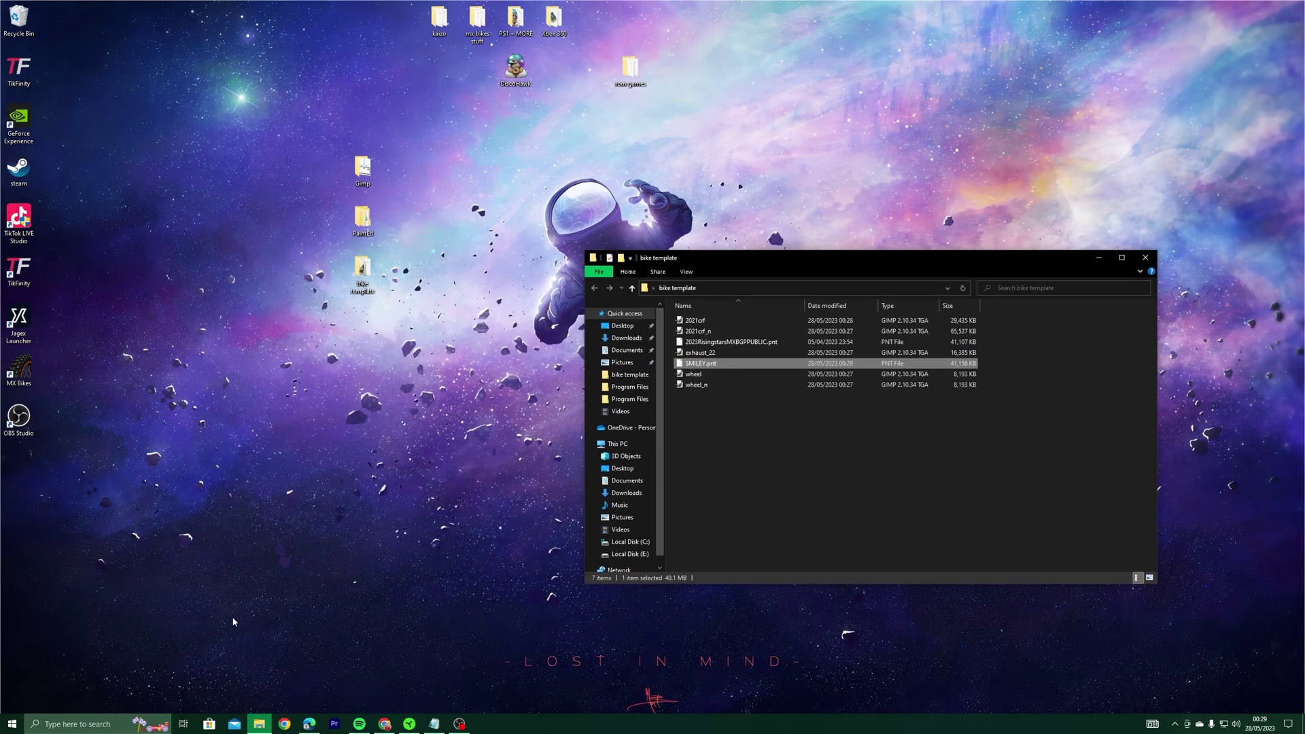
pyautogui.moveTo(700, 363); pyautogui.dragTo(556, 325)
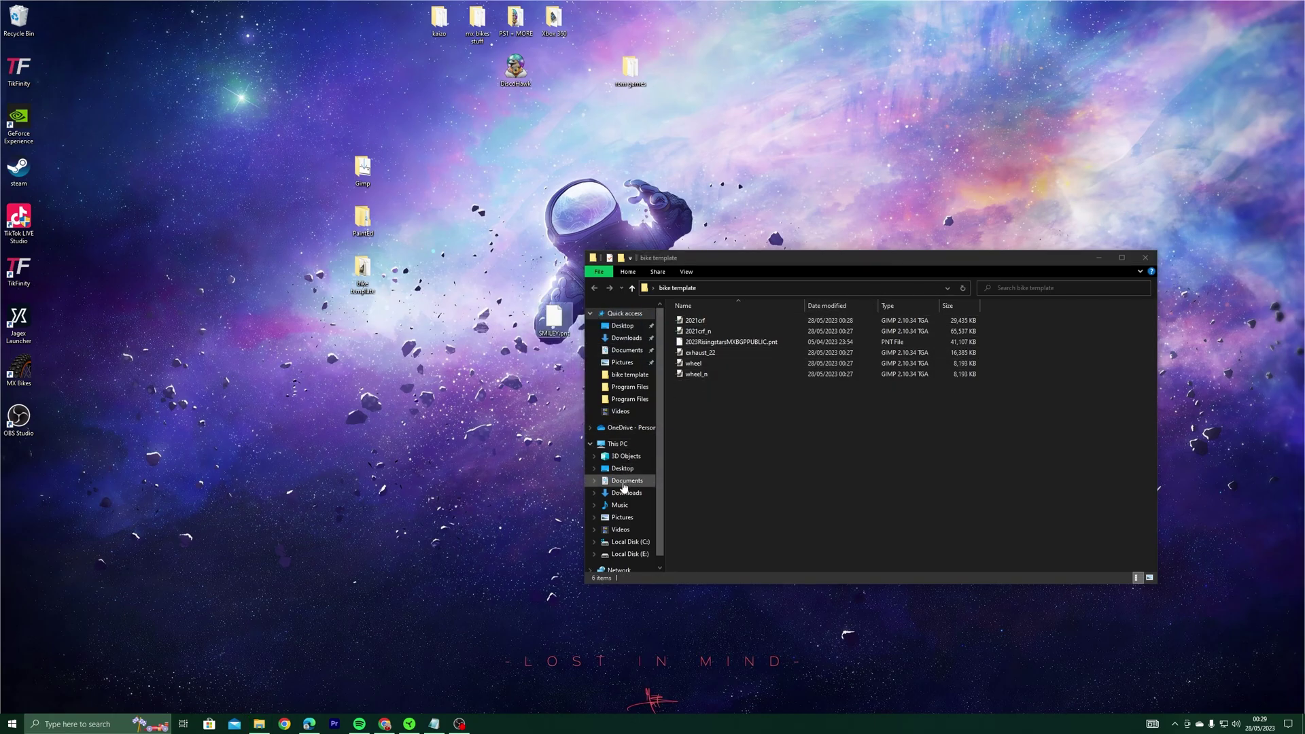
# Step: Move SMILEY.pnt into Documents\PiBoSo\MX Bikes\mods\bikes\MX2OEM_2023_Honda_CRF250R\paints
pyautogui.click(622, 483)
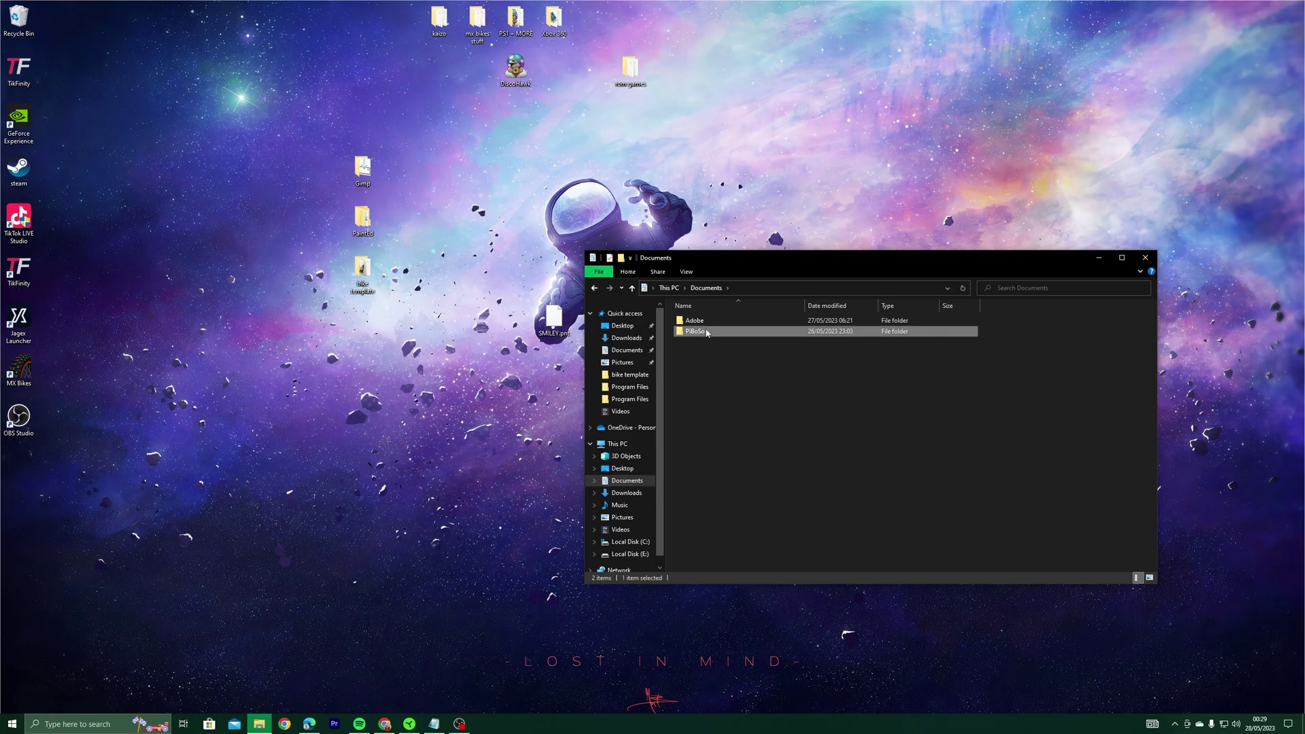
pyautogui.doubleClick(691, 332)
pyautogui.doubleClick(700, 323)
pyautogui.doubleClick(693, 342)
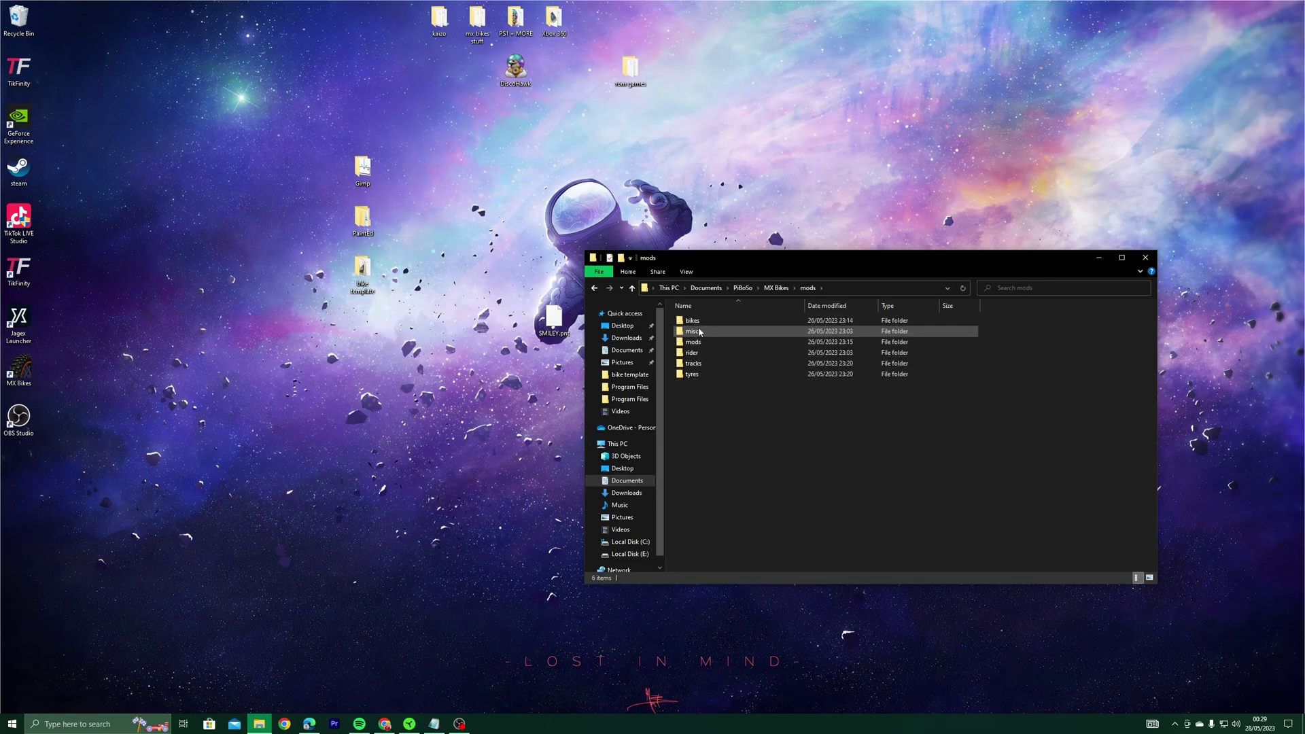
pyautogui.doubleClick(697, 322)
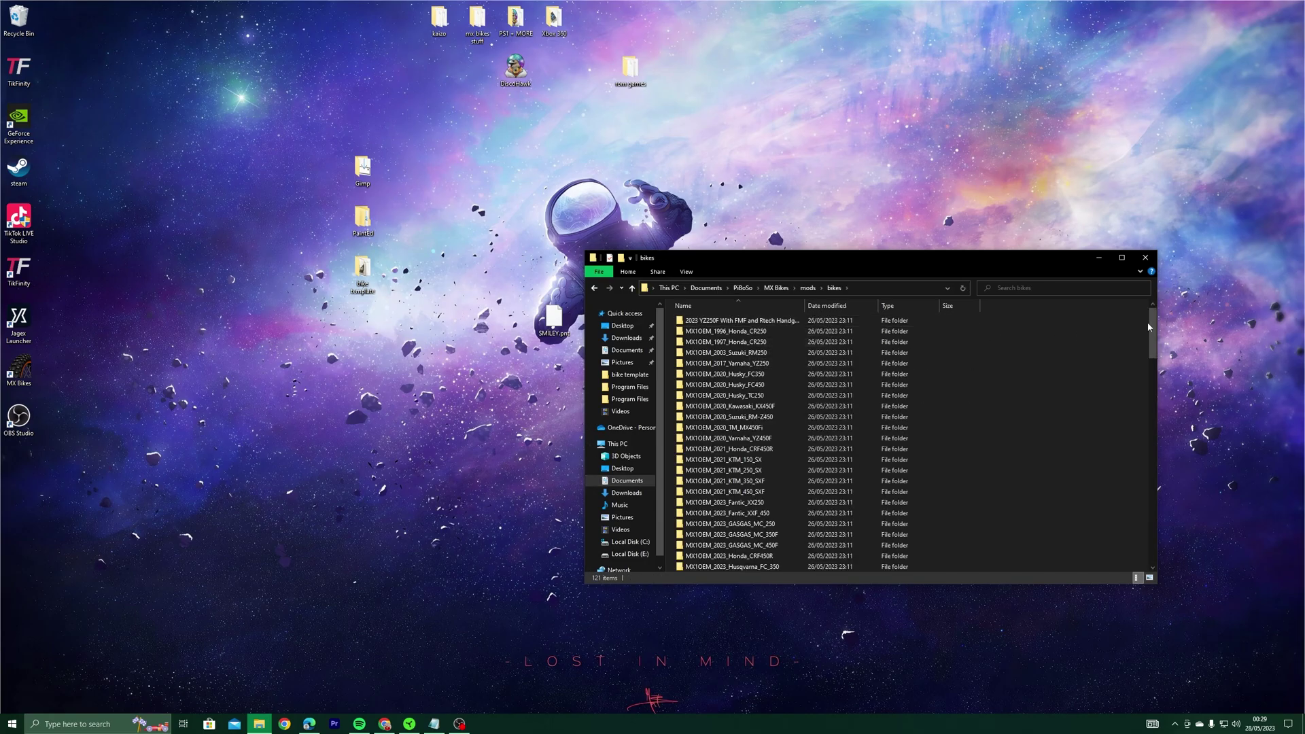
pyautogui.moveTo(1150, 327); pyautogui.dragTo(1150, 428)
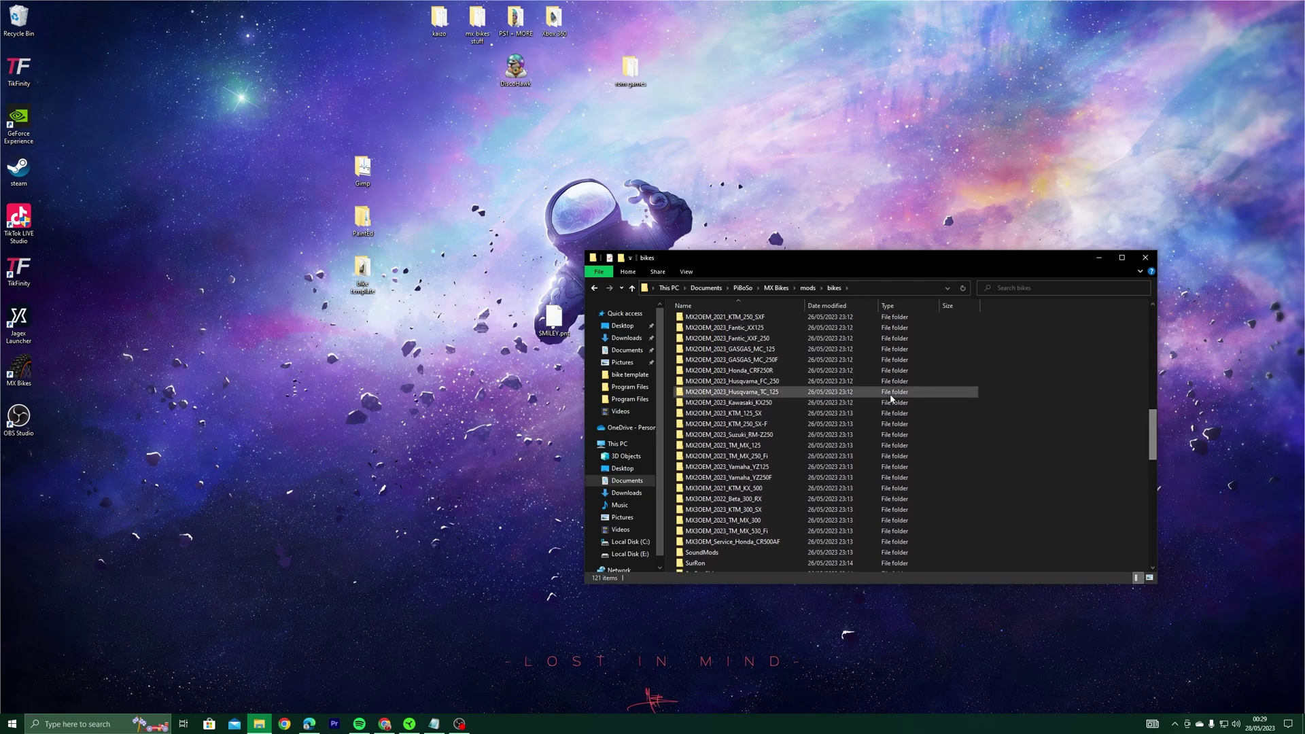
pyautogui.doubleClick(761, 370)
pyautogui.doubleClick(721, 321)
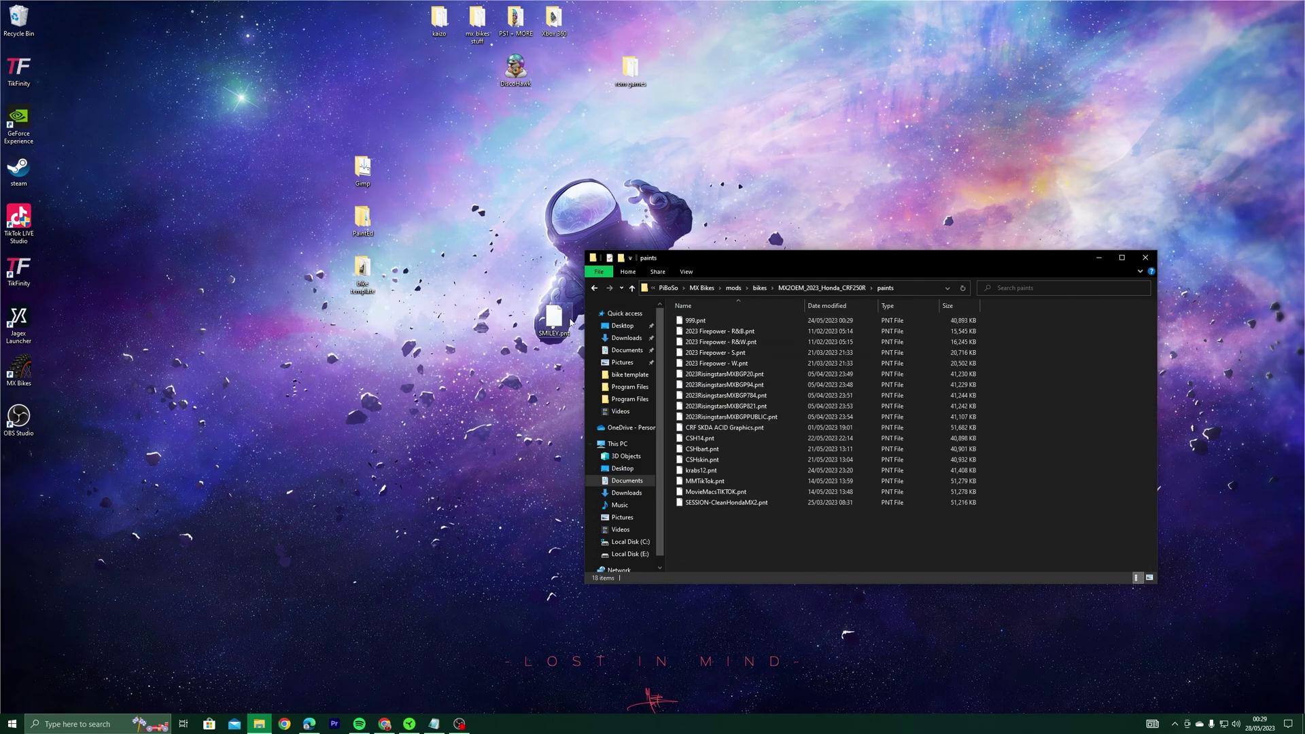
pyautogui.moveTo(571, 323)
pyautogui.mouseDown()
pyautogui.moveTo(577, 374)
pyautogui.moveTo(730, 523)
pyautogui.mouseUp()
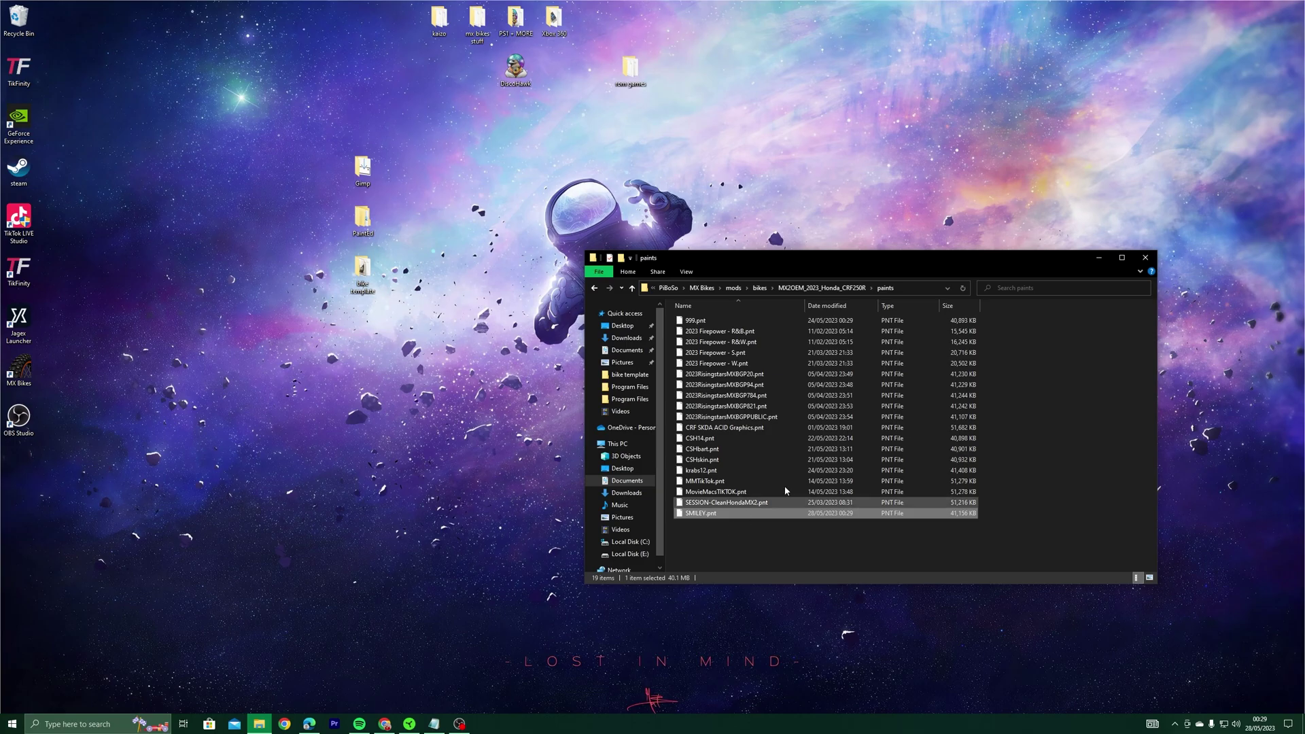
# Step: Close the paints folder window and launch MX Bikes from its desktop shortcut
pyautogui.click(1146, 258)
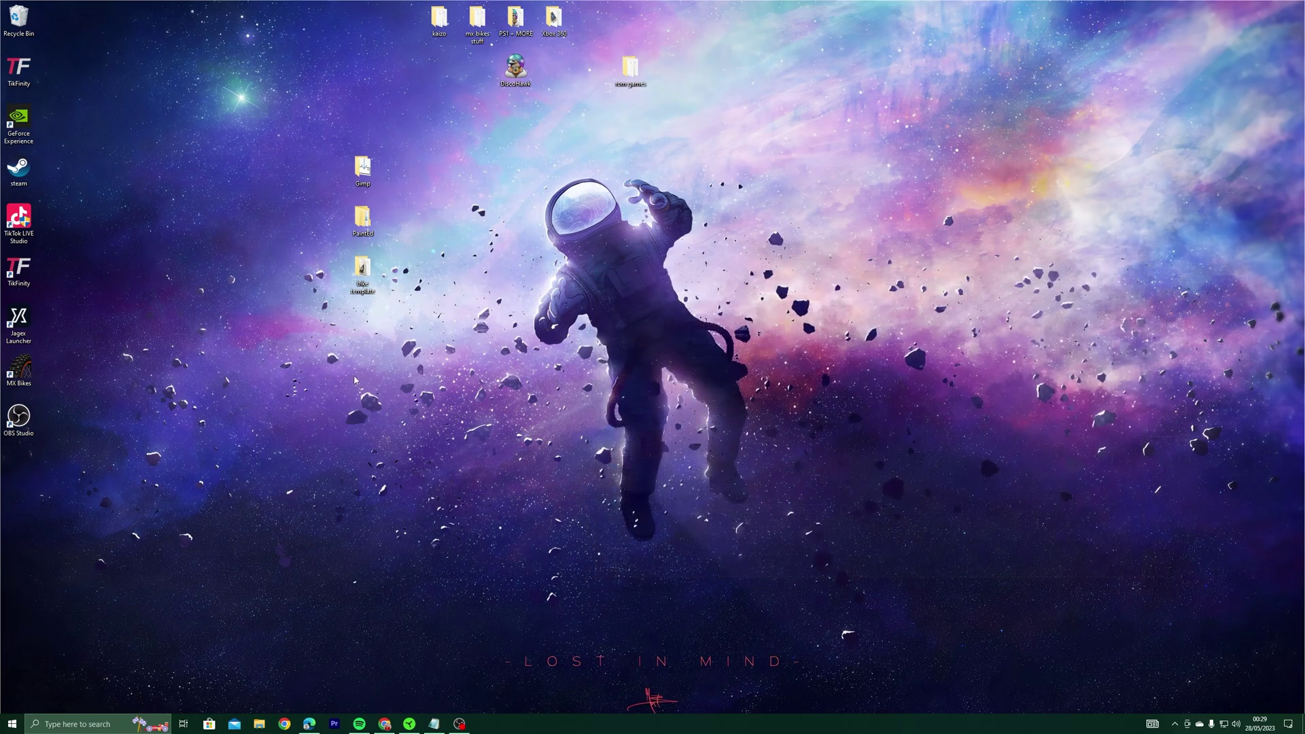
pyautogui.doubleClick(30, 368)
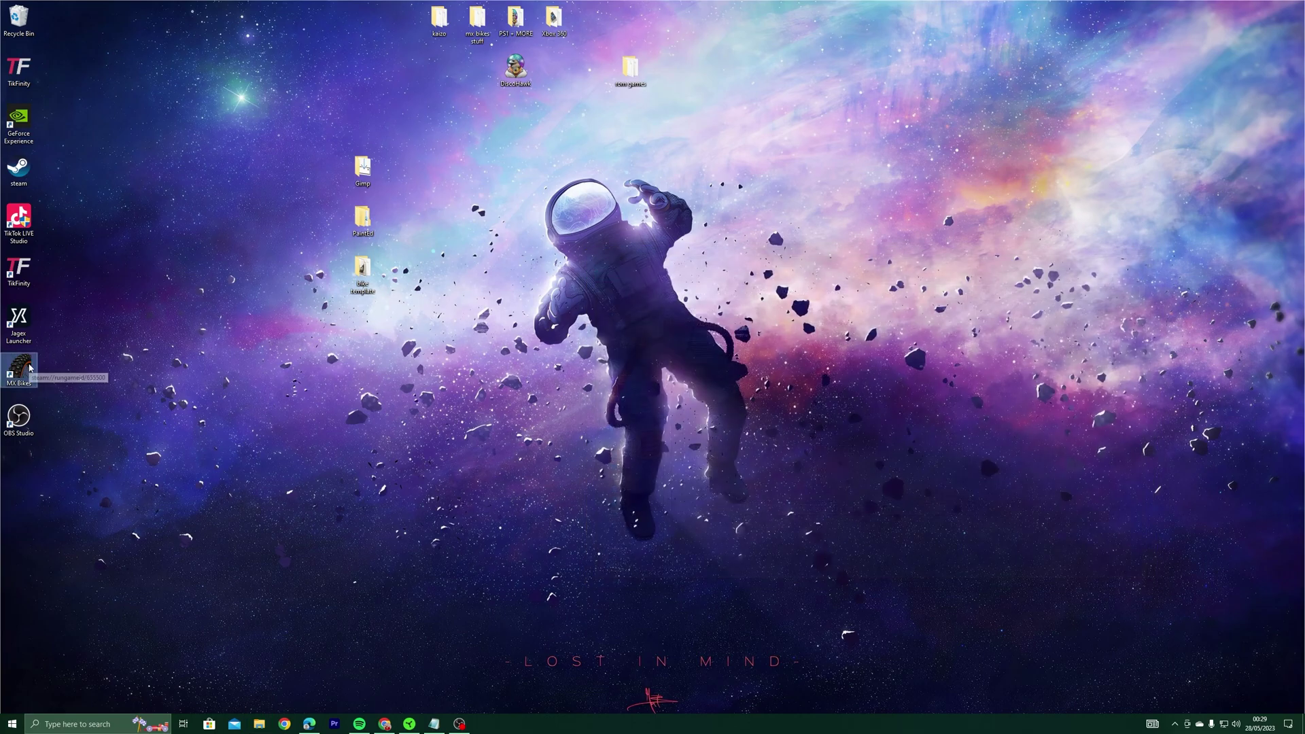